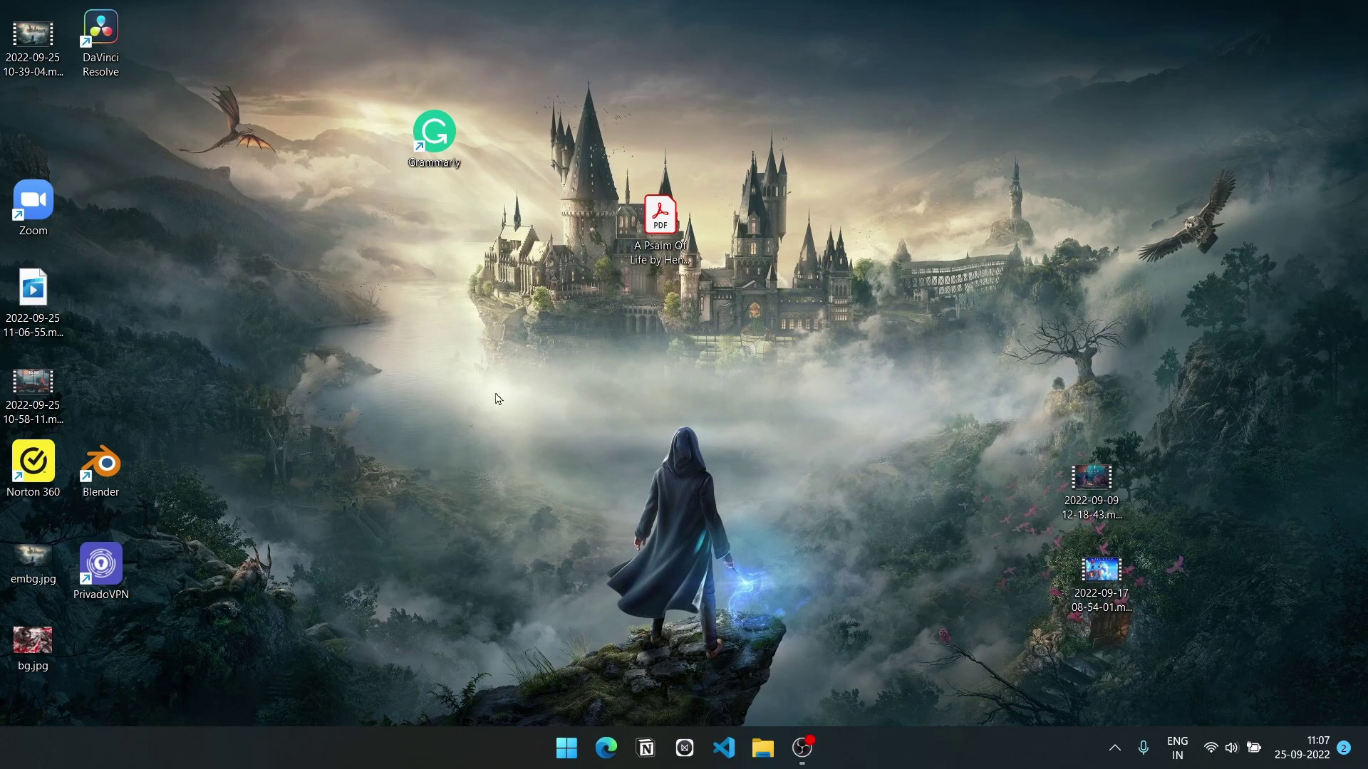
Hide all desktop icons so only the wallpaper is shown
{"action": "right_click", "coordinate": [654, 341]}
{"action": "mouse_move", "coordinate": [706, 360]}
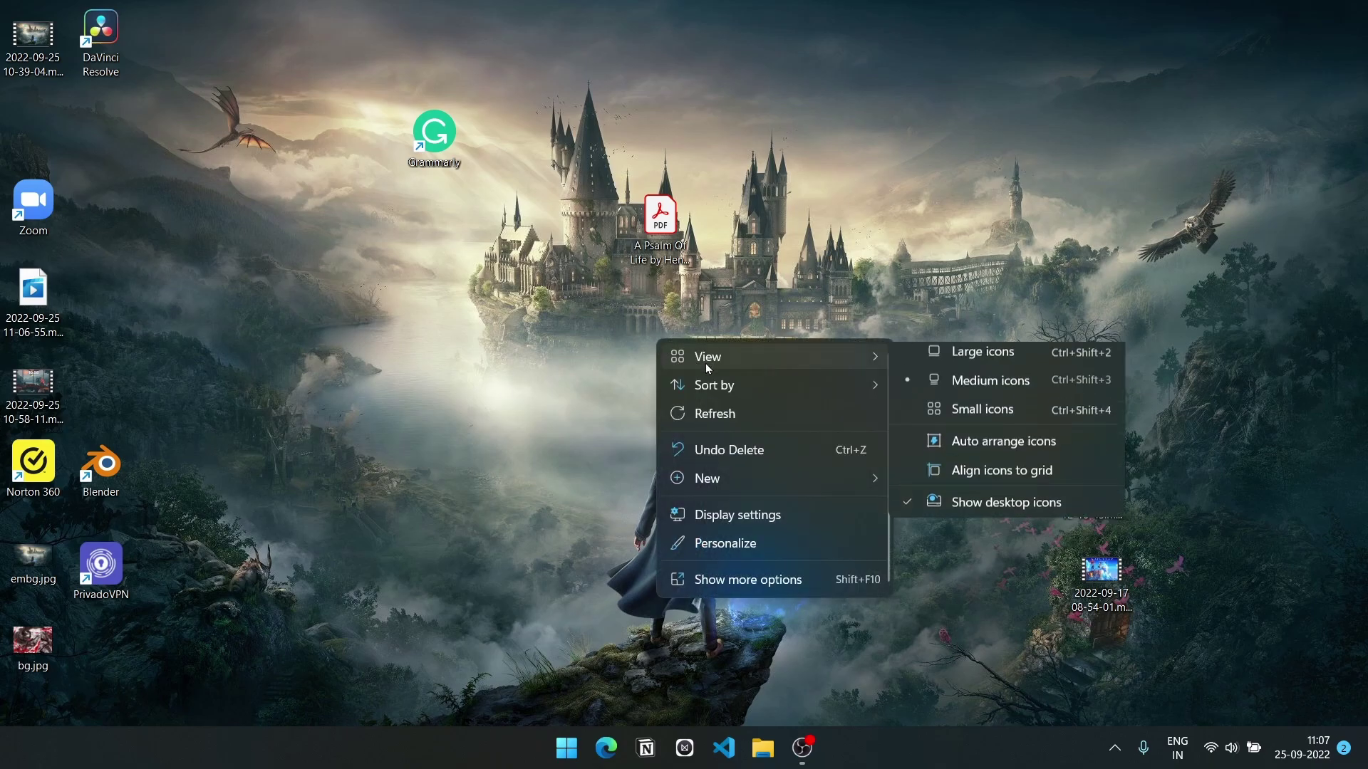
{"action": "left_click", "coordinate": [1010, 507]}
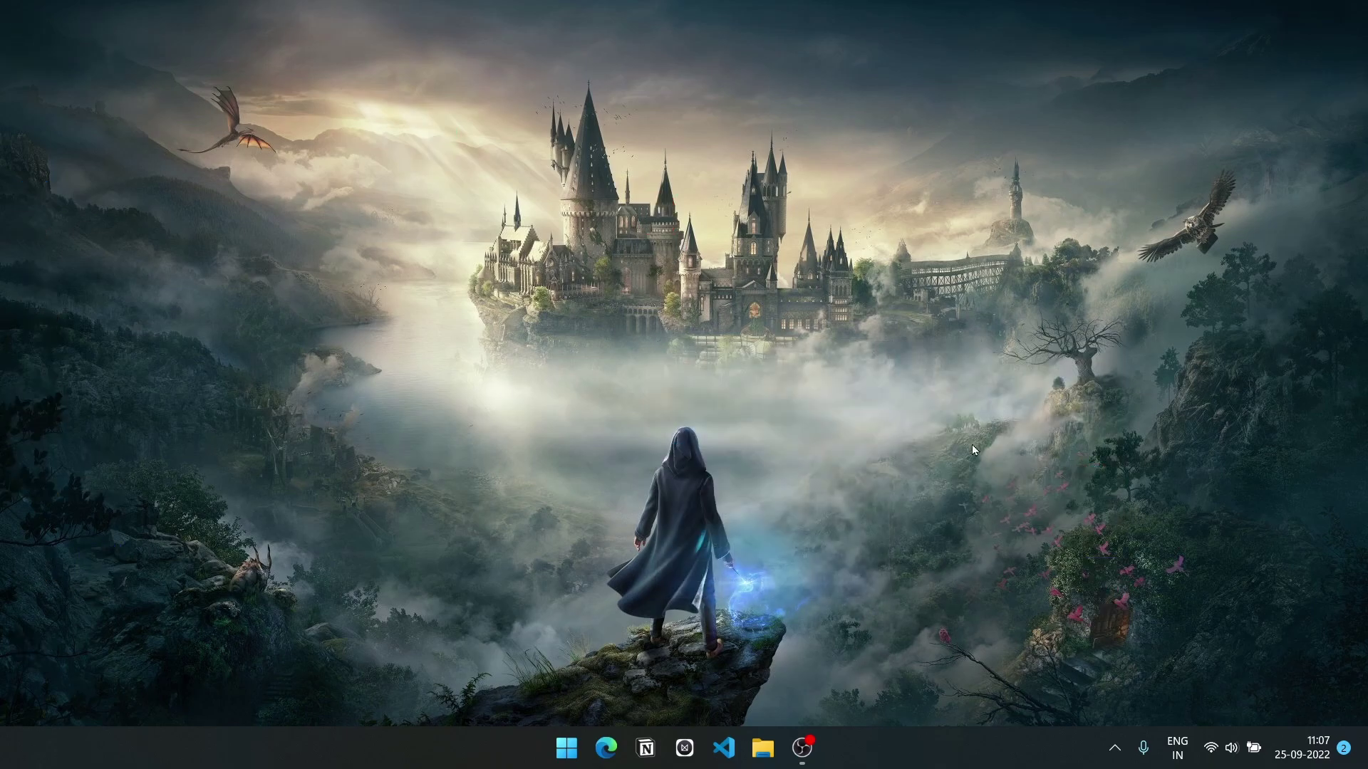
Open the Downloads folder in File Explorer and select all the downloaded setup and theme files
{"action": "left_click", "coordinate": [758, 748]}
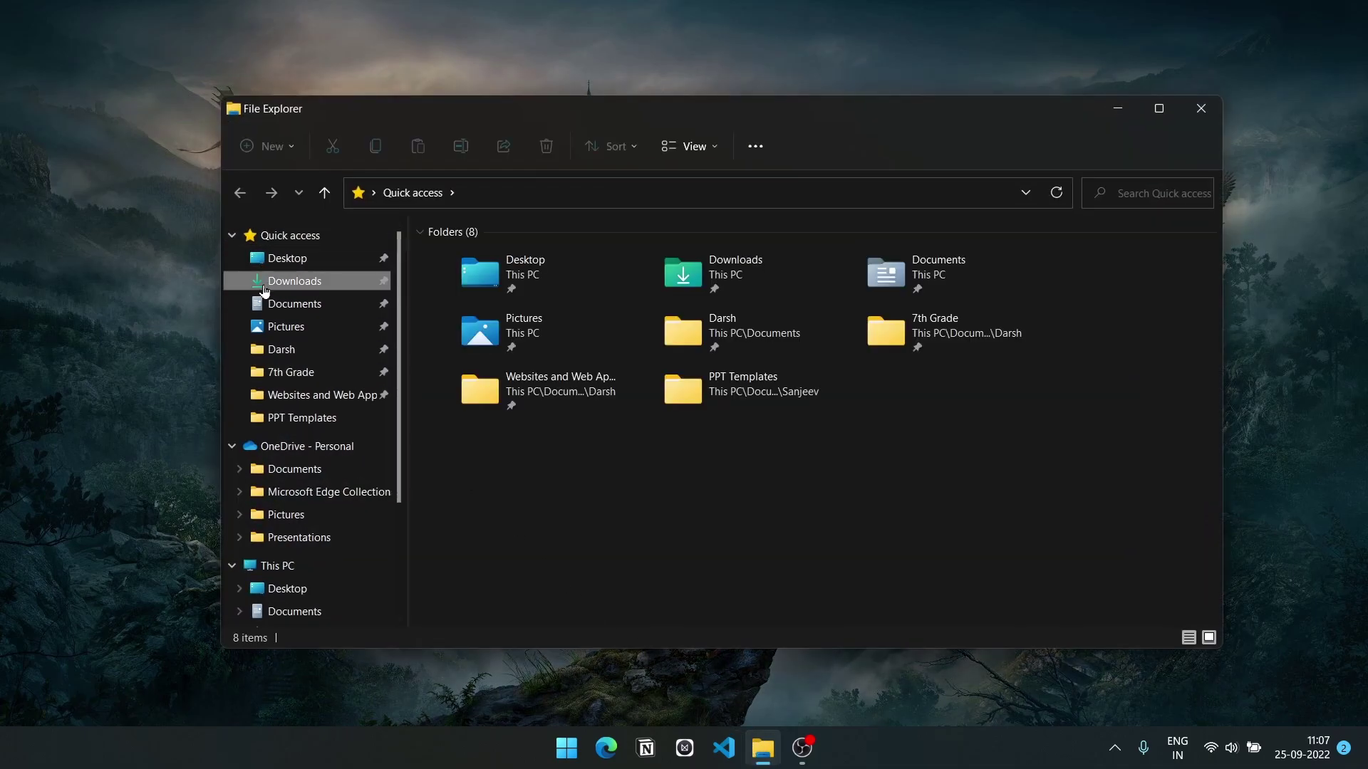
{"action": "left_click", "coordinate": [263, 282]}
{"action": "left_click_drag", "start_coordinate": [738, 401], "coordinate": [602, 404]}
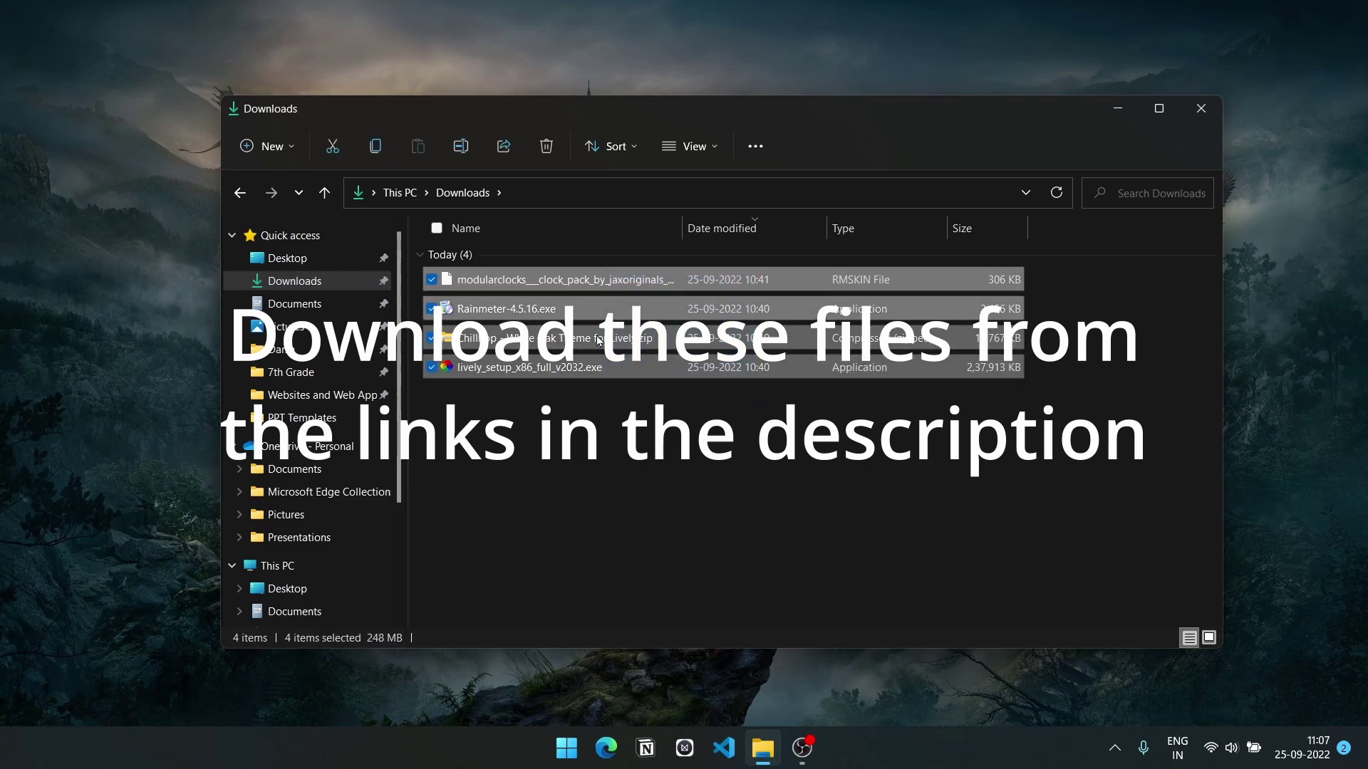
Install Rainmeter from Rainmeter-4.5.16.exe in English and finish the setup with Run Rainmeter enabled
{"action": "left_click", "coordinate": [571, 311]}
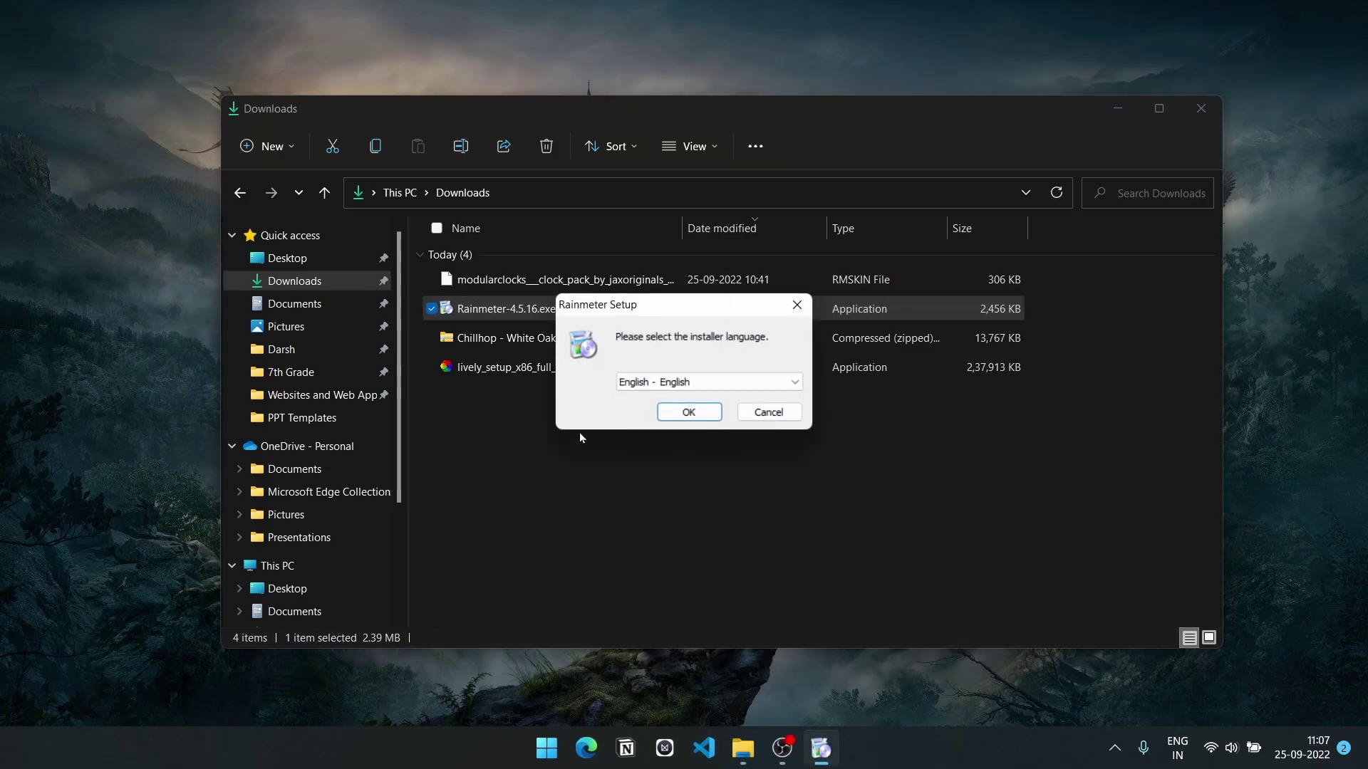
{"action": "left_click", "coordinate": [664, 410]}
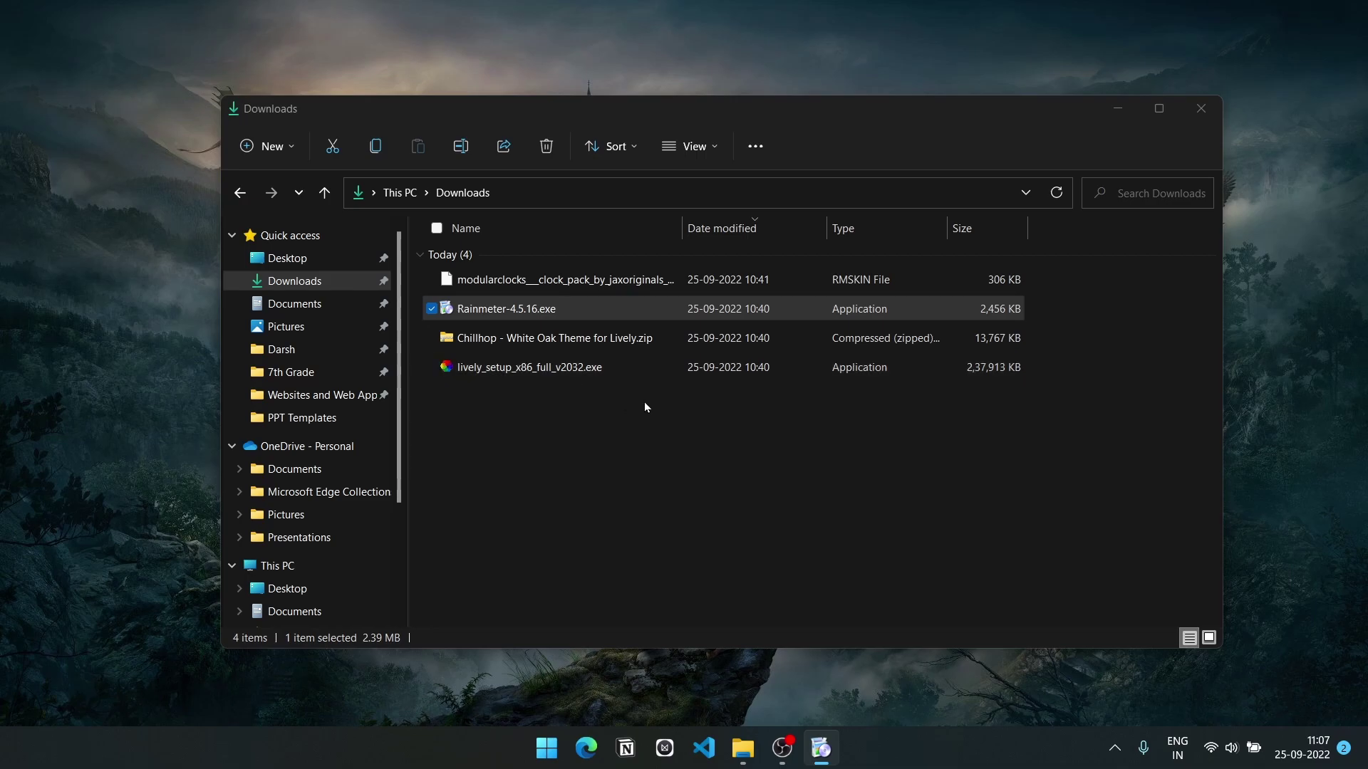
{"action": "left_click", "coordinate": [818, 749]}
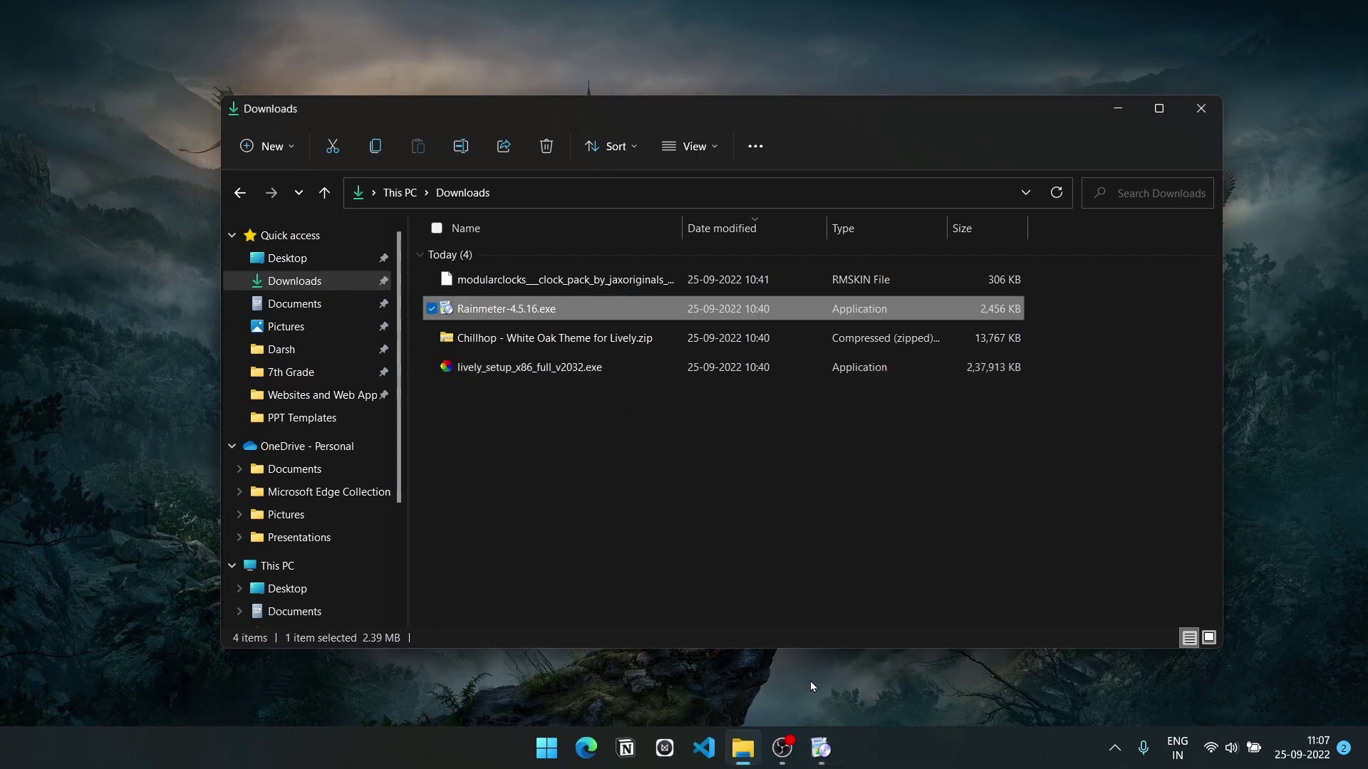
{"action": "left_click", "coordinate": [1117, 109]}
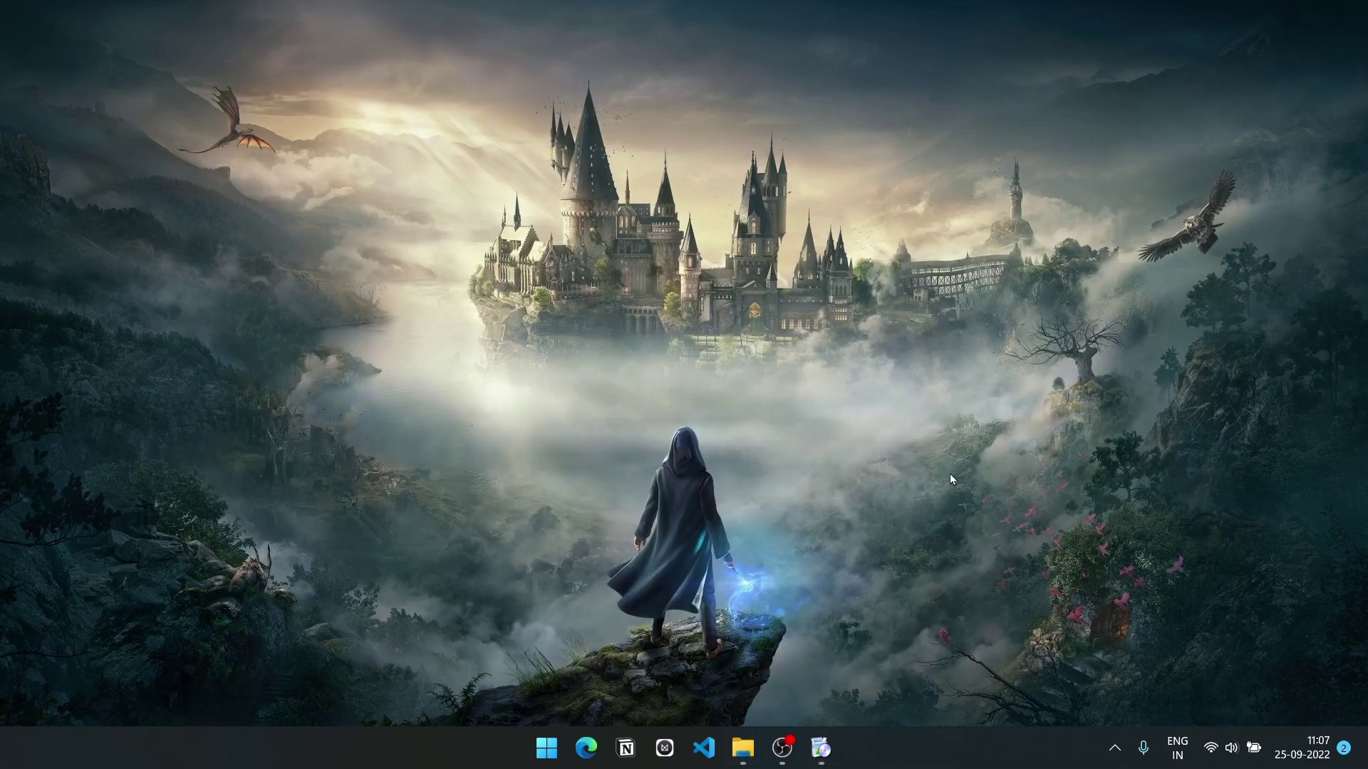
{"action": "left_click", "coordinate": [818, 749]}
{"action": "left_click", "coordinate": [783, 516]}
{"action": "left_click", "coordinate": [784, 516]}
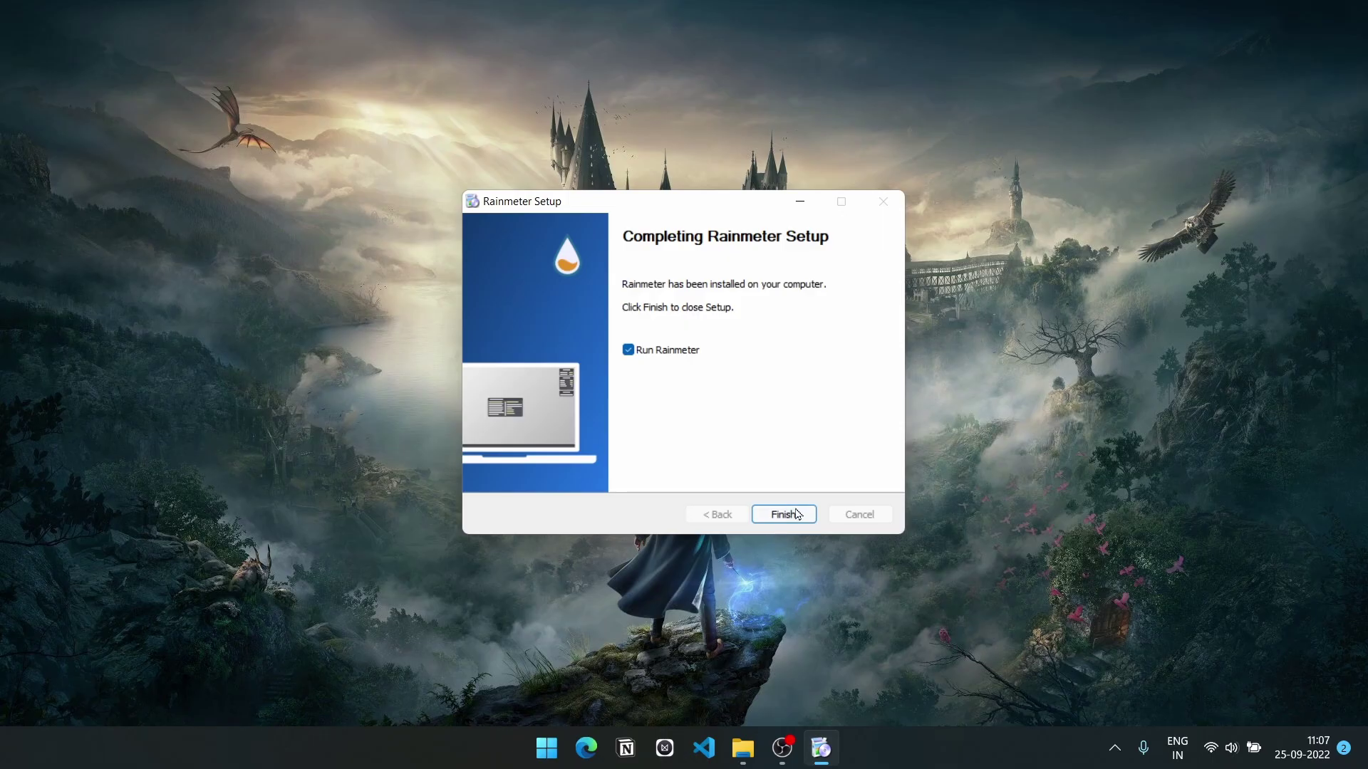
{"action": "left_click", "coordinate": [784, 516]}
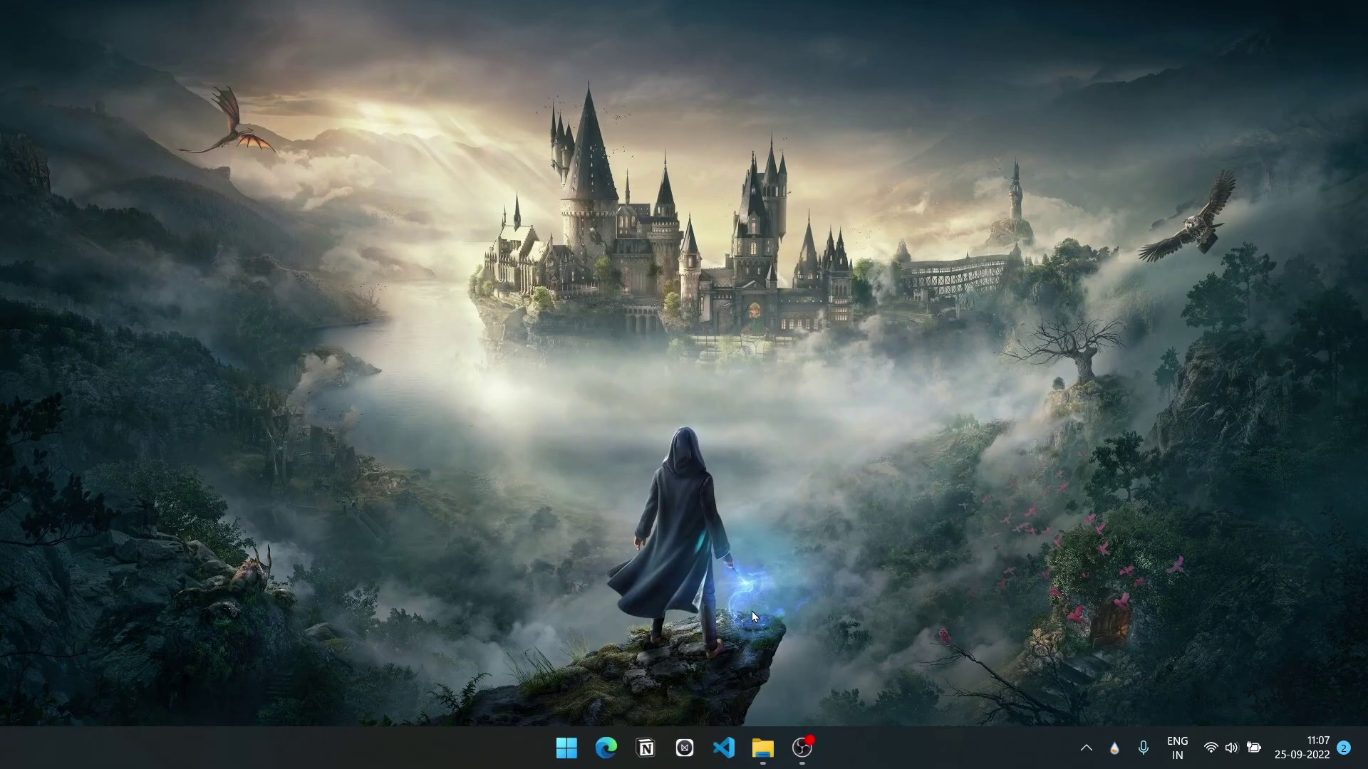
Unload the default illustro skins from the desktop: the welcome panel, disks, system and clock
{"action": "right_click", "coordinate": [677, 292]}
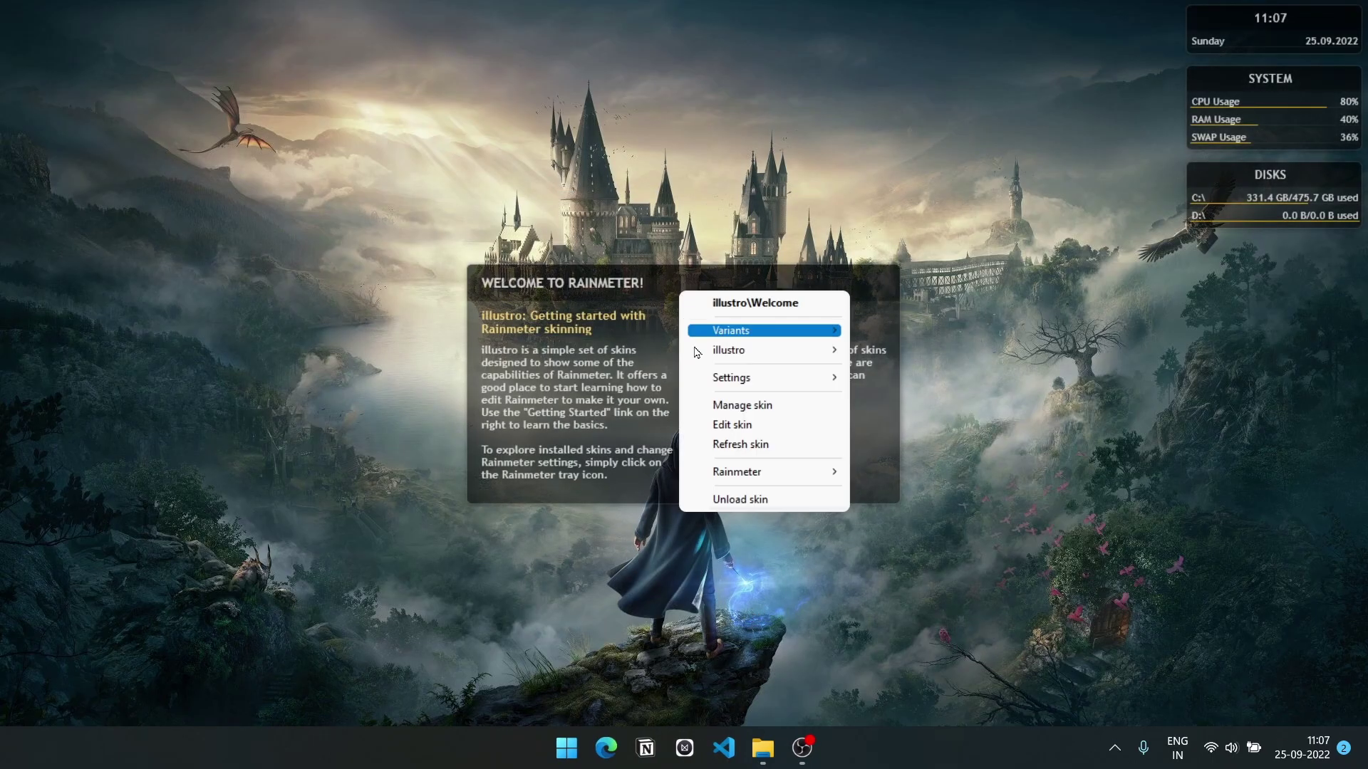
{"action": "left_click", "coordinate": [720, 508]}
{"action": "right_click", "coordinate": [1245, 173]}
{"action": "left_click", "coordinate": [1266, 375]}
{"action": "right_click", "coordinate": [1317, 93]}
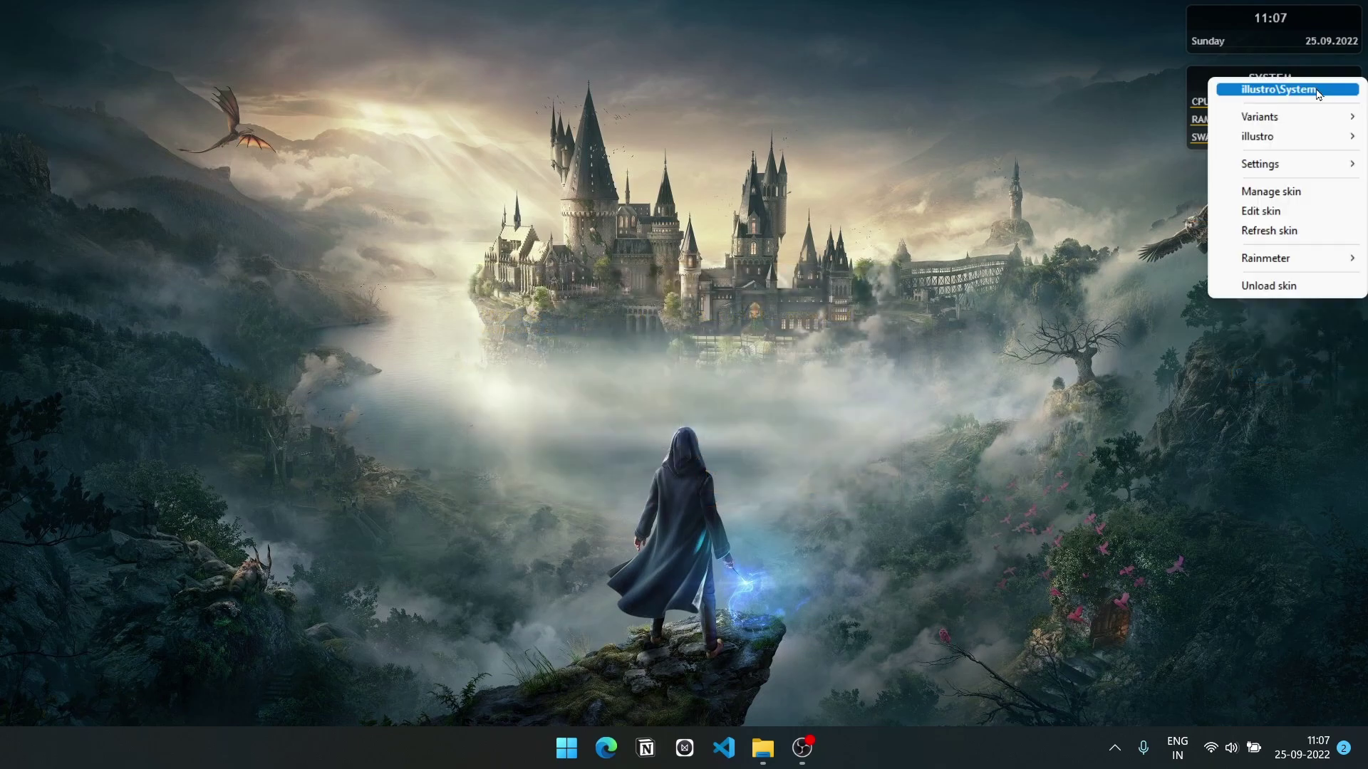
{"action": "left_click", "coordinate": [1275, 285]}
{"action": "right_click", "coordinate": [1307, 11]}
{"action": "left_click", "coordinate": [1282, 220]}
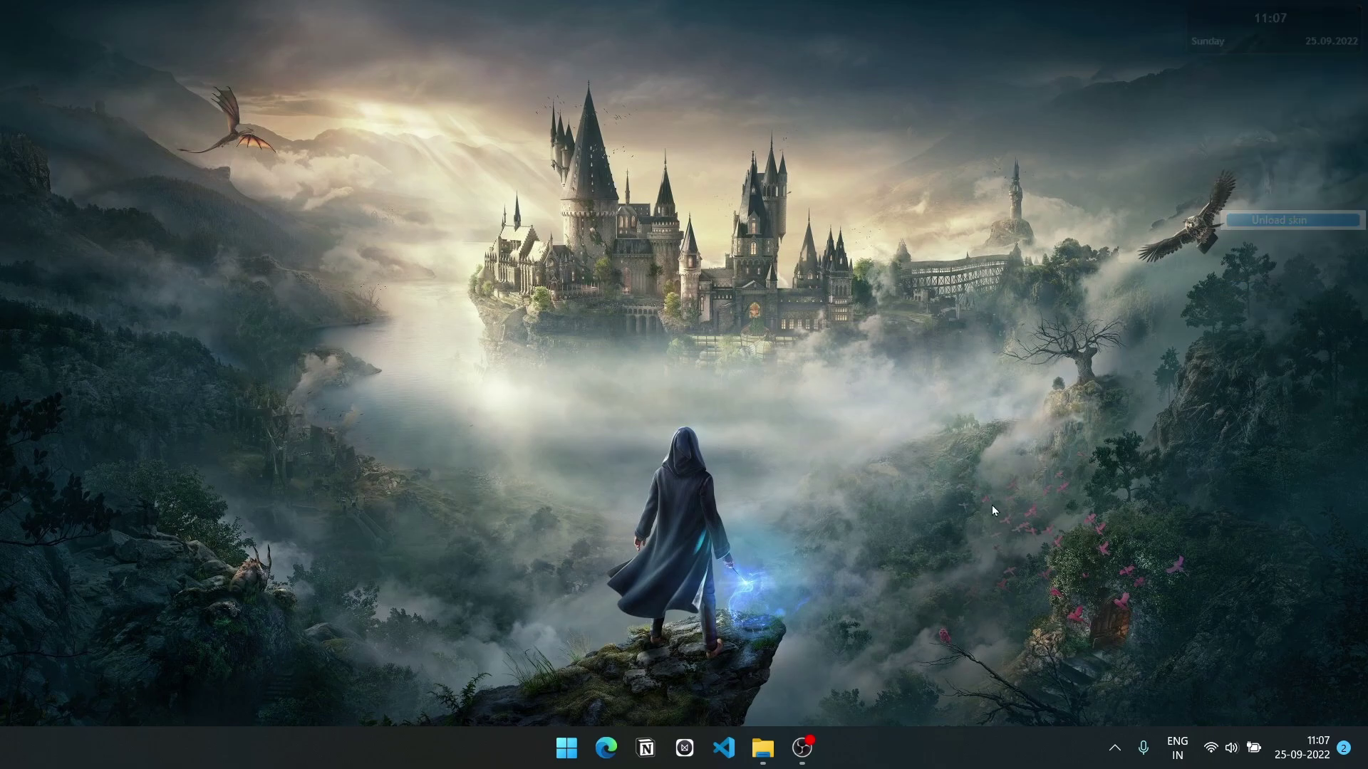
Run lively_setup_x86_full_v2032.exe from Downloads, choose to install for the current user only, and accept the license agreement
{"action": "left_click", "coordinate": [762, 748]}
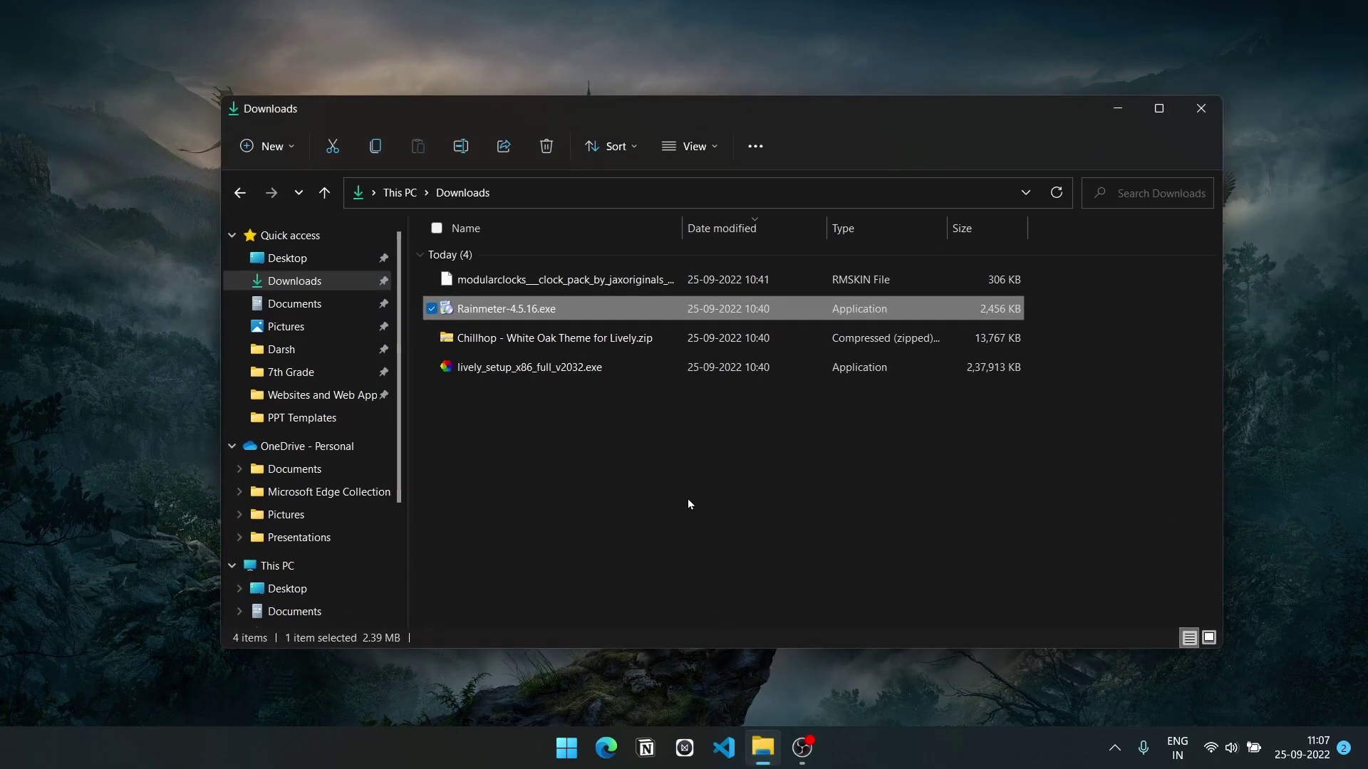
{"action": "left_click", "coordinate": [543, 368]}
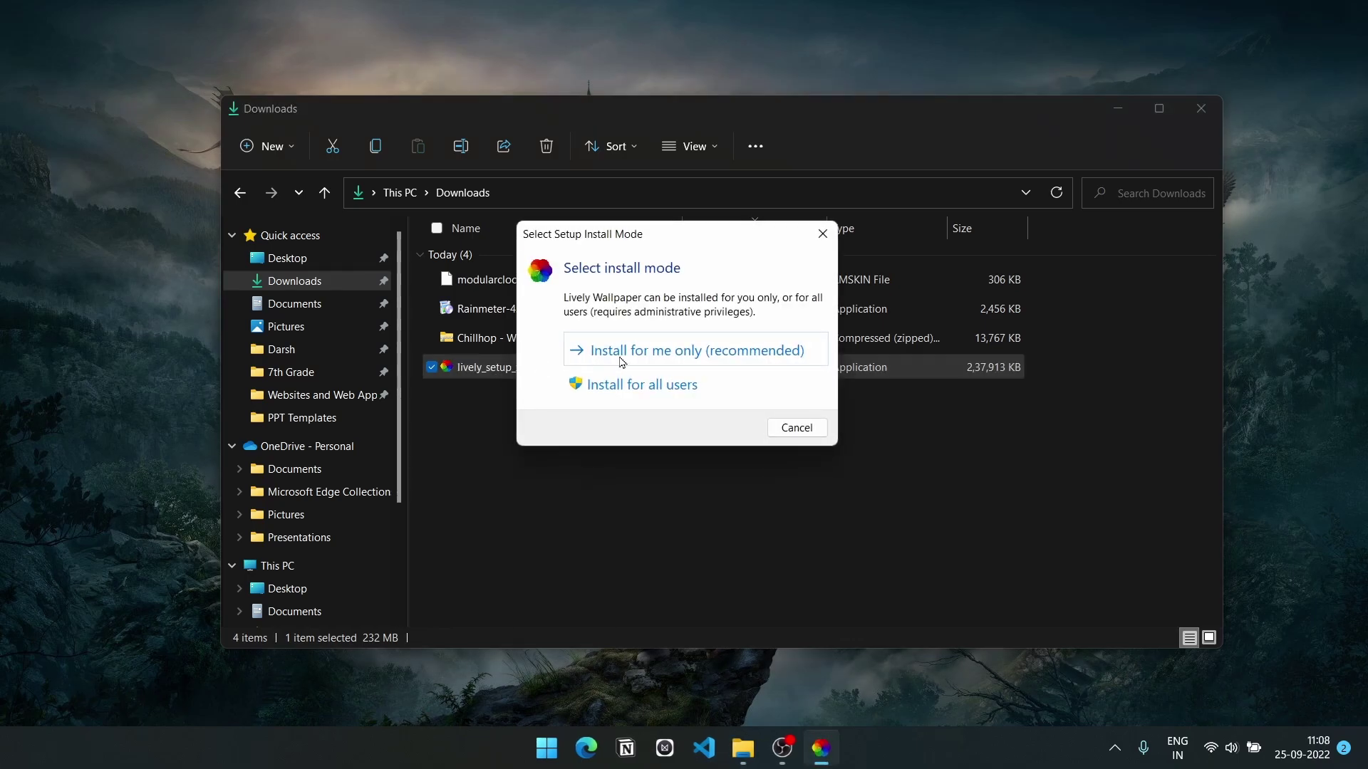
{"action": "left_click", "coordinate": [662, 354]}
{"action": "left_click", "coordinate": [721, 418]}
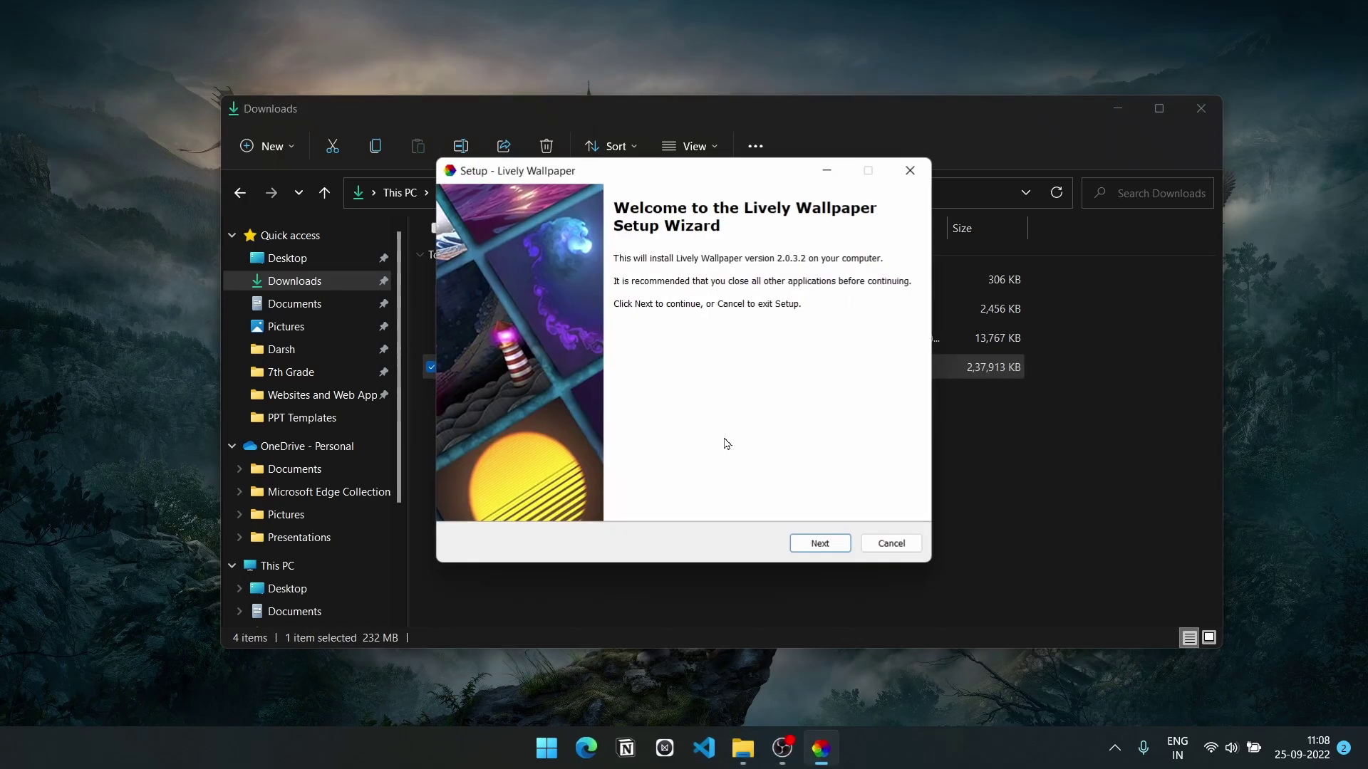
{"action": "left_click", "coordinate": [812, 545]}
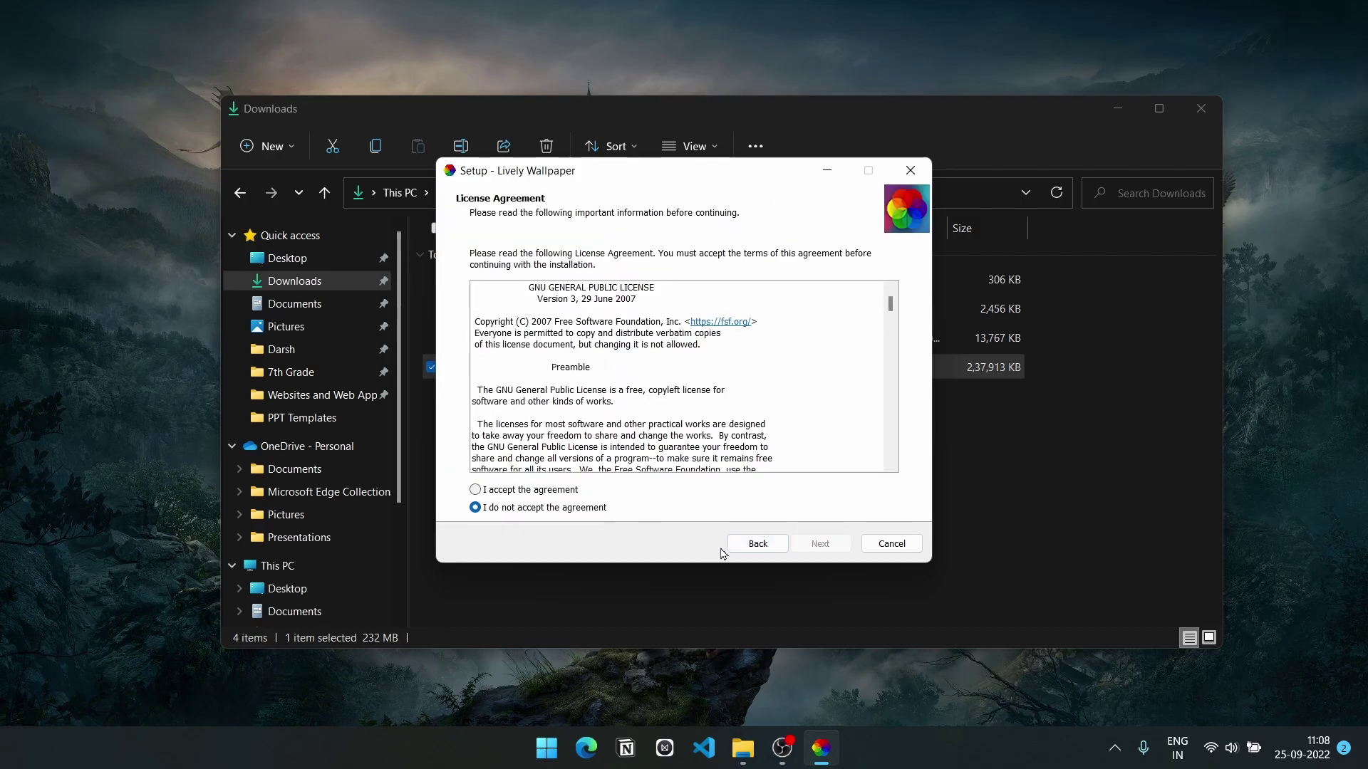
{"action": "left_click", "coordinate": [566, 490]}
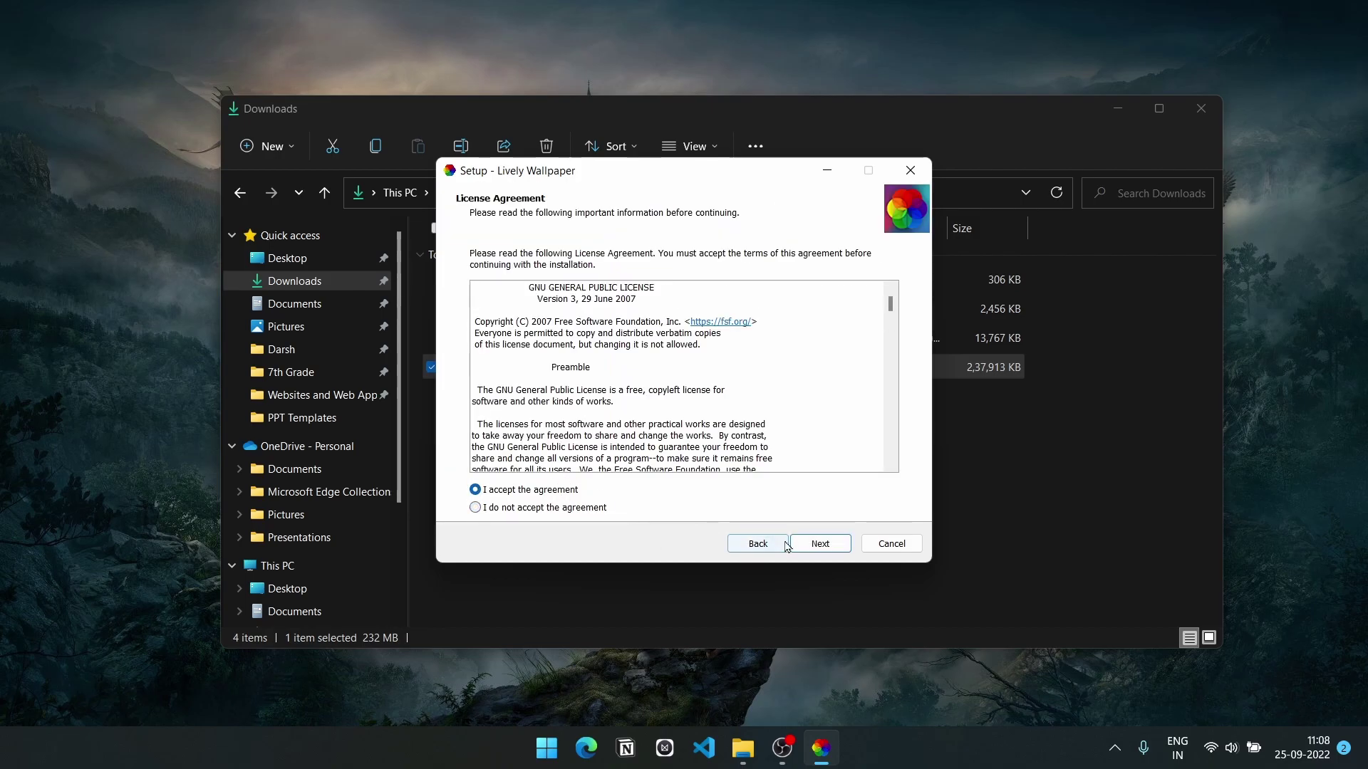
{"action": "left_click", "coordinate": [820, 543]}
Install Lively Wallpaper in the default location with Start with Windows enabled and no desktop shortcut
{"action": "left_click", "coordinate": [819, 545]}
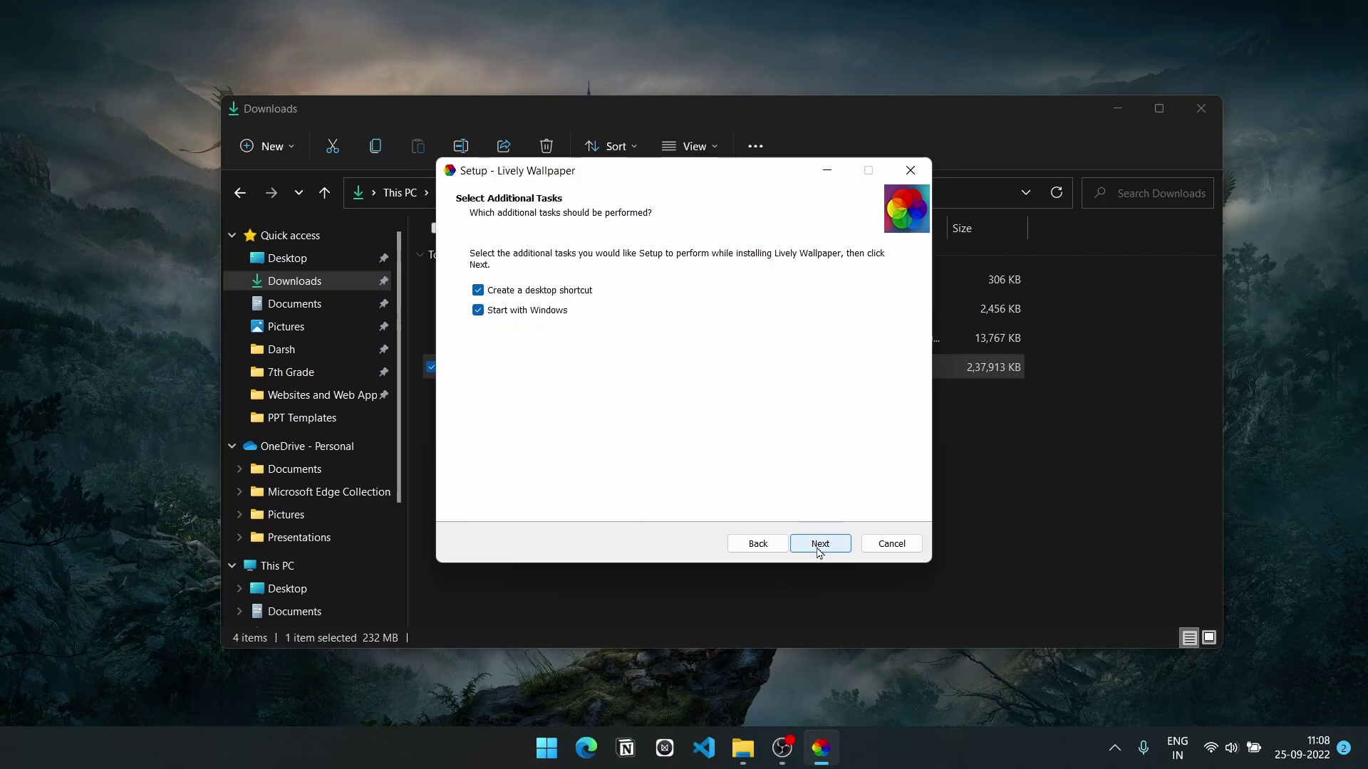
{"action": "left_click", "coordinate": [819, 548]}
{"action": "left_click", "coordinate": [757, 547]}
{"action": "left_click", "coordinate": [815, 543]}
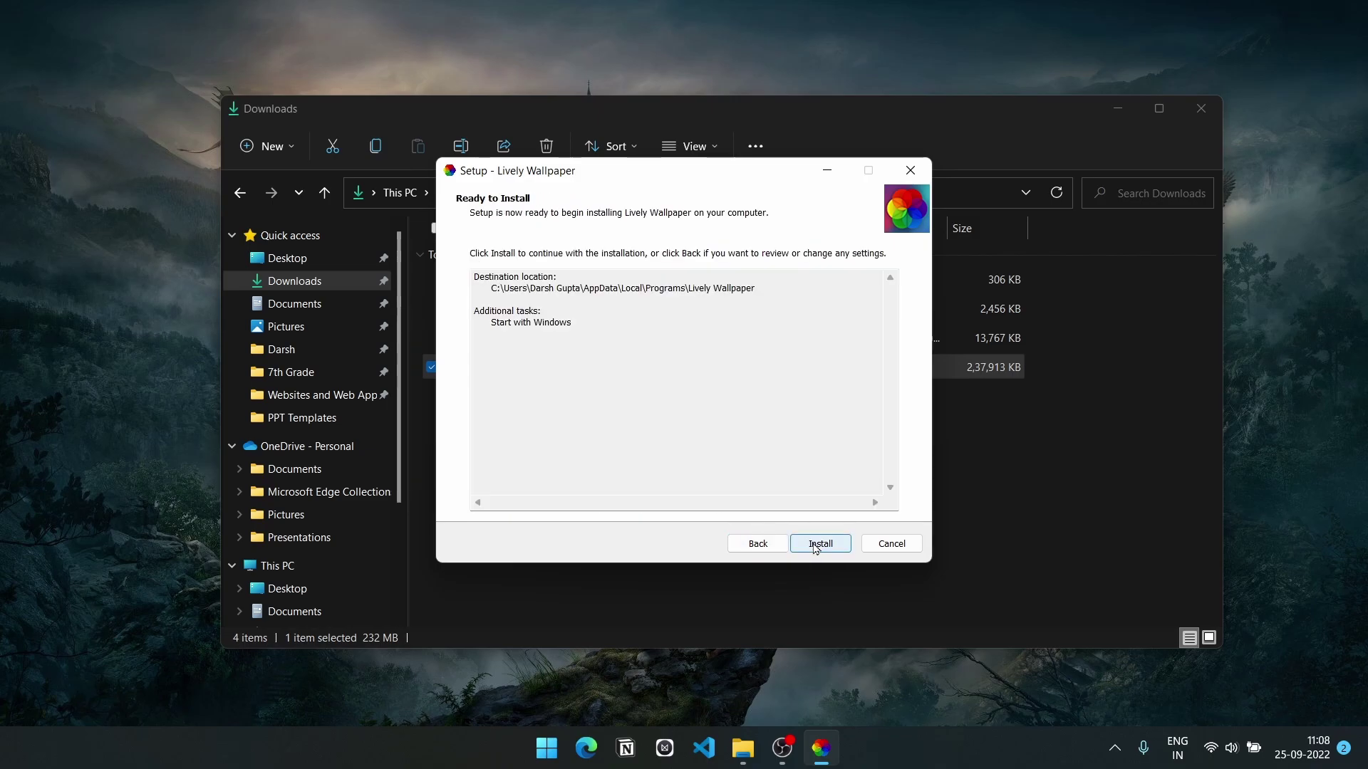
{"action": "left_click", "coordinate": [816, 545]}
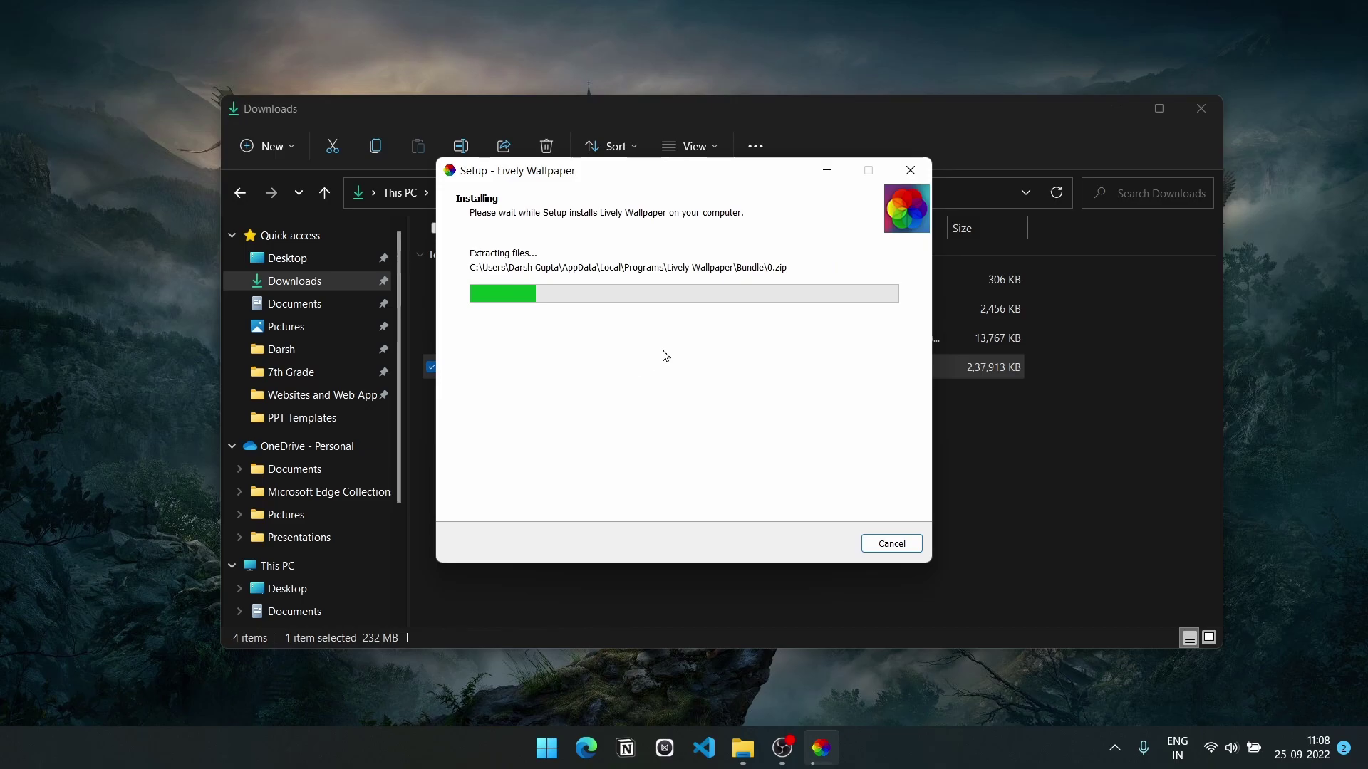
Install the modularclocks RMSKIN package from Downloads, answering n to turning on hardware acceleration in the PowerShell installer
{"action": "left_click", "coordinate": [828, 173]}
{"action": "double_click", "coordinate": [616, 285]}
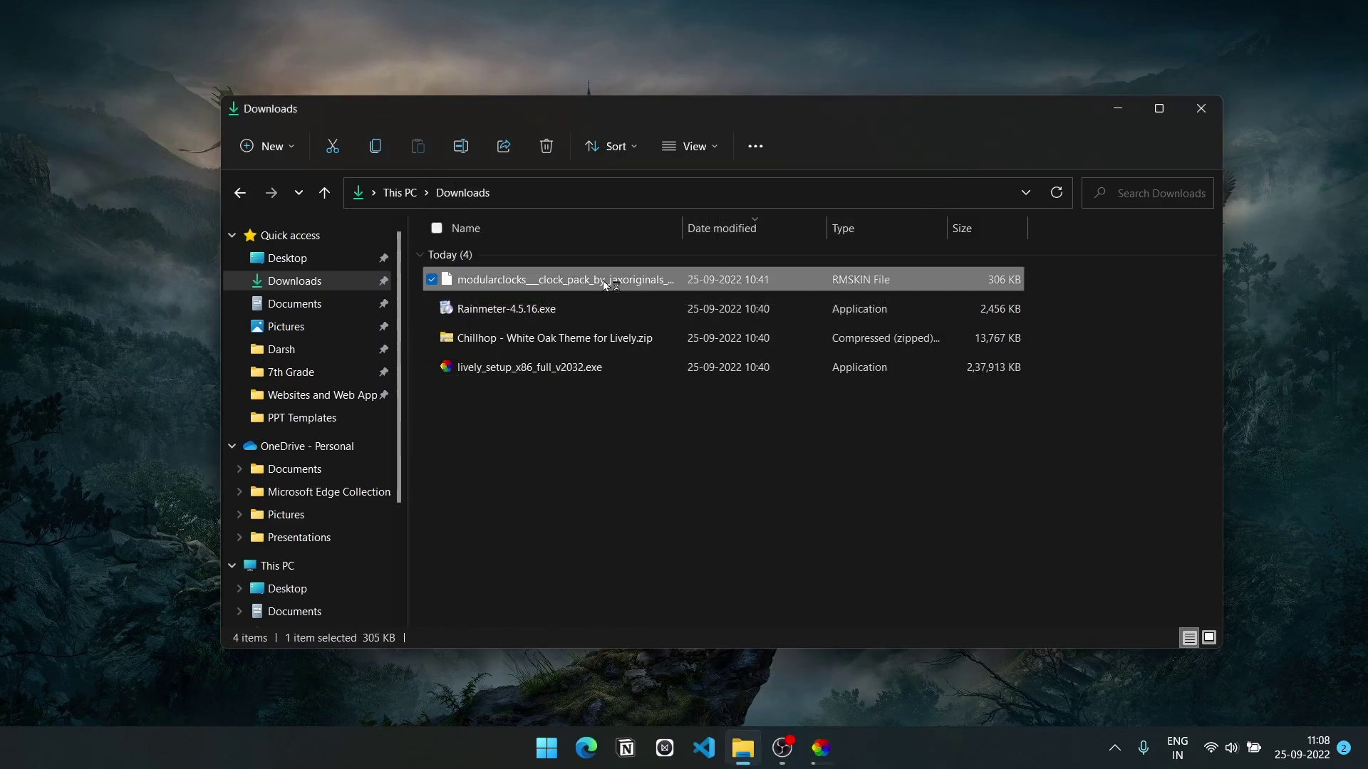
{"action": "left_click", "coordinate": [754, 540]}
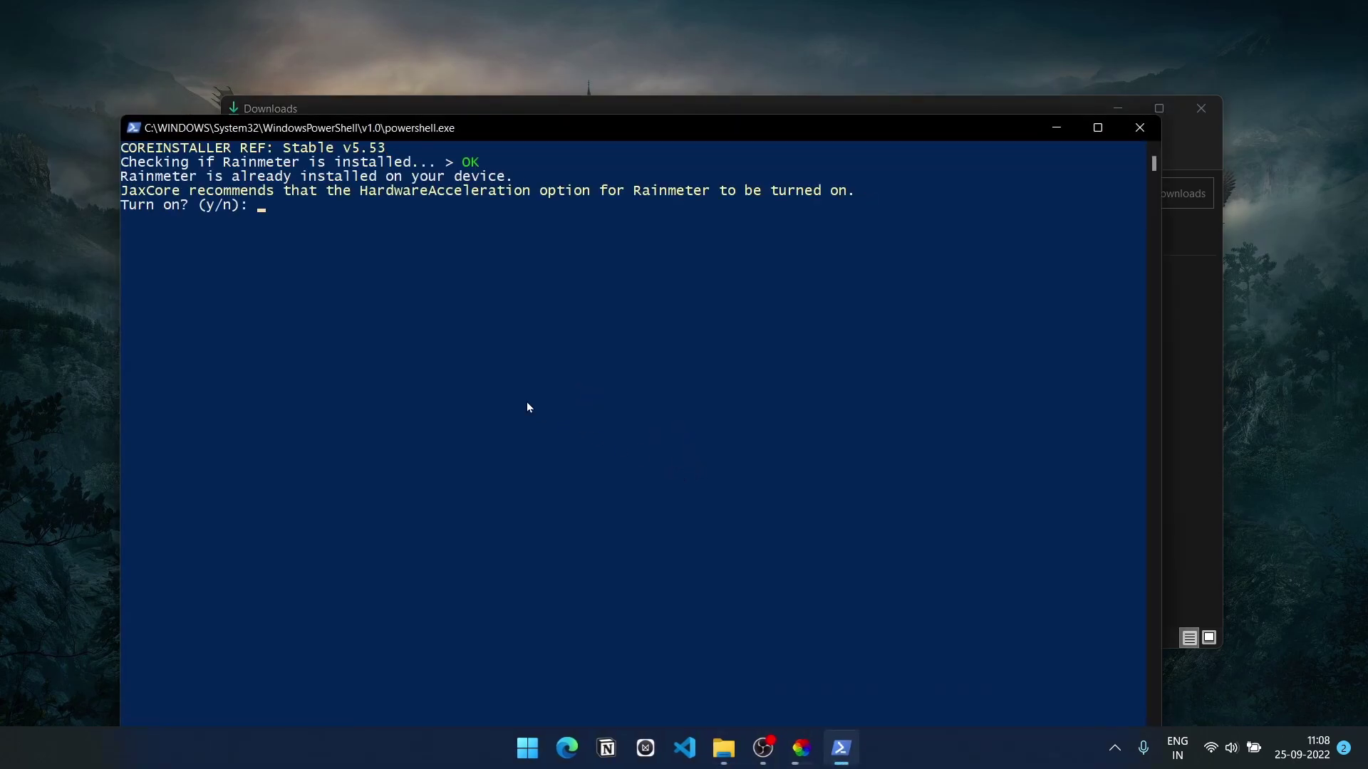
{"action": "key", "text": "Return"}
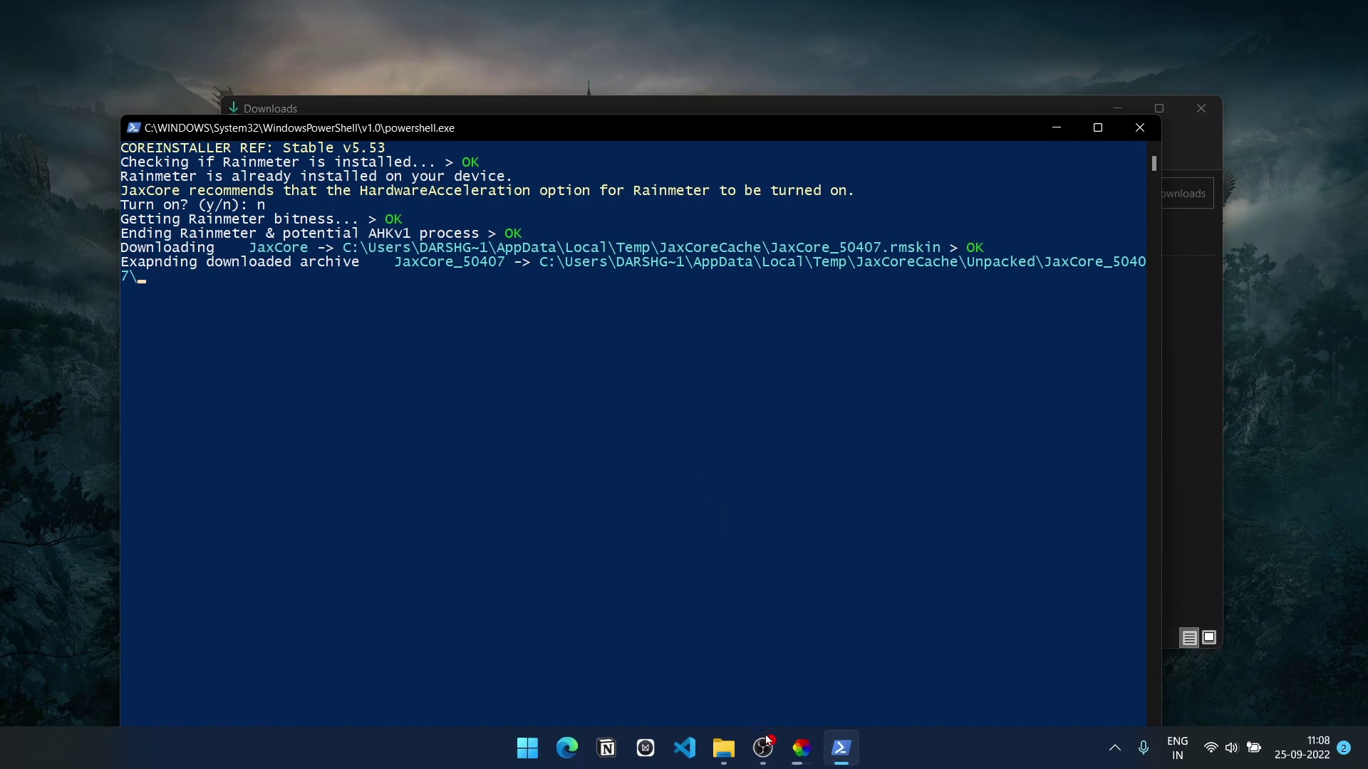
{"action": "left_click", "coordinate": [812, 748]}
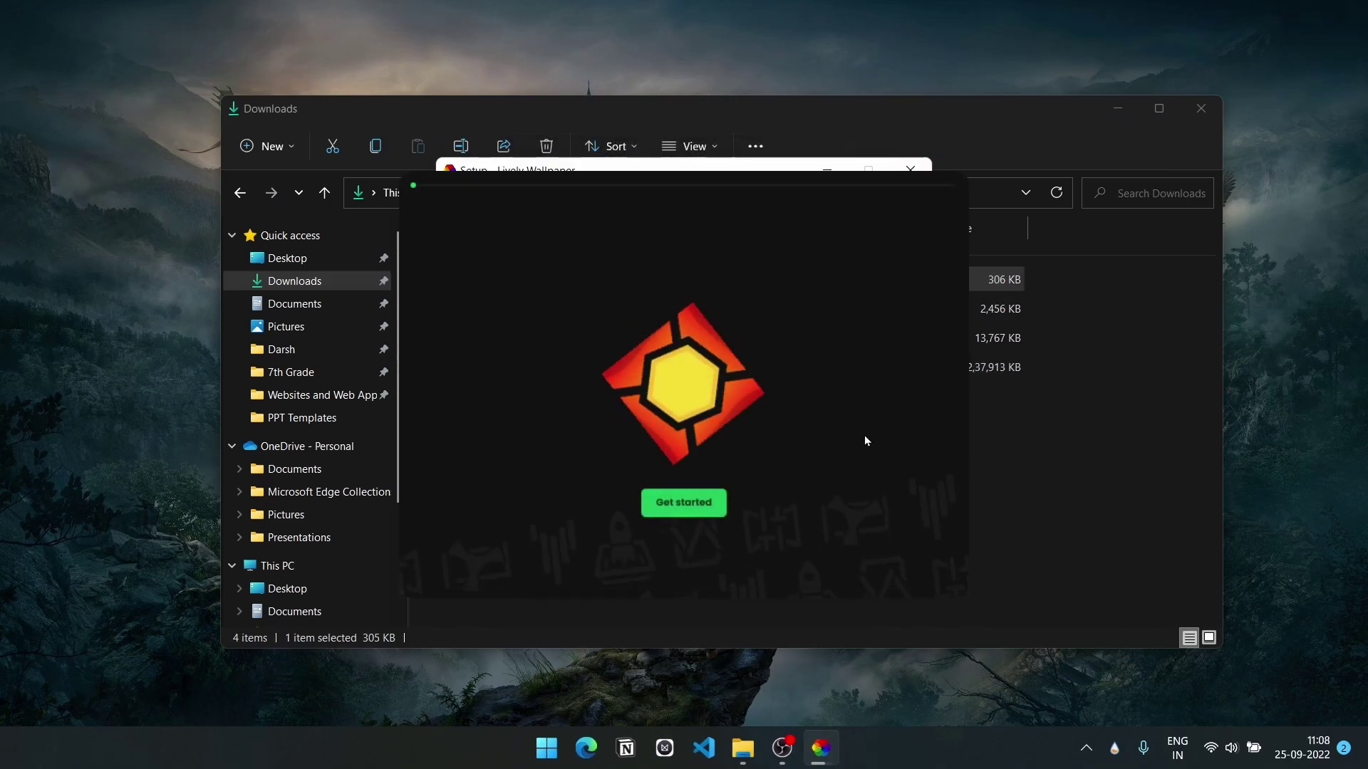
Go through the JaxCore welcome setup with its default options and proceed to the module selection
{"action": "left_click", "coordinate": [683, 503]}
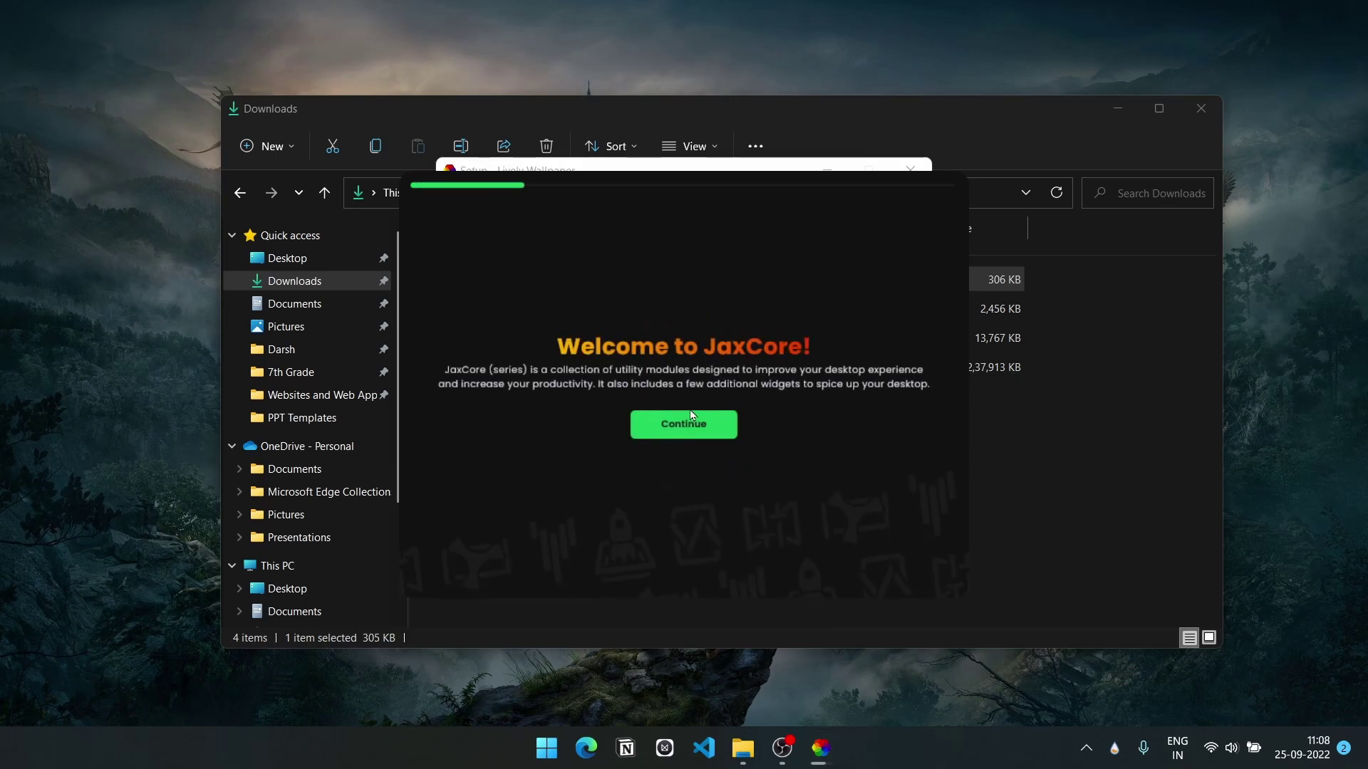
{"action": "left_click", "coordinate": [680, 438]}
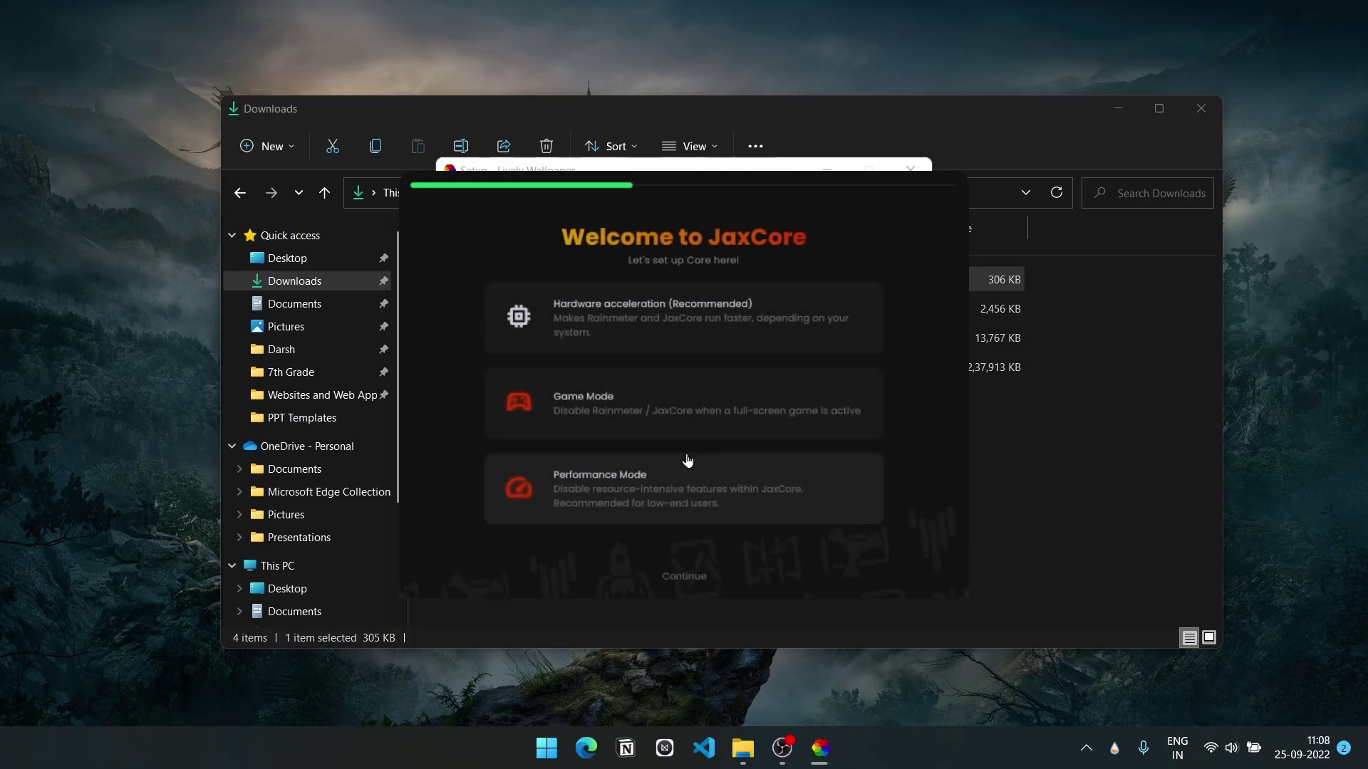
{"action": "left_click", "coordinate": [685, 582]}
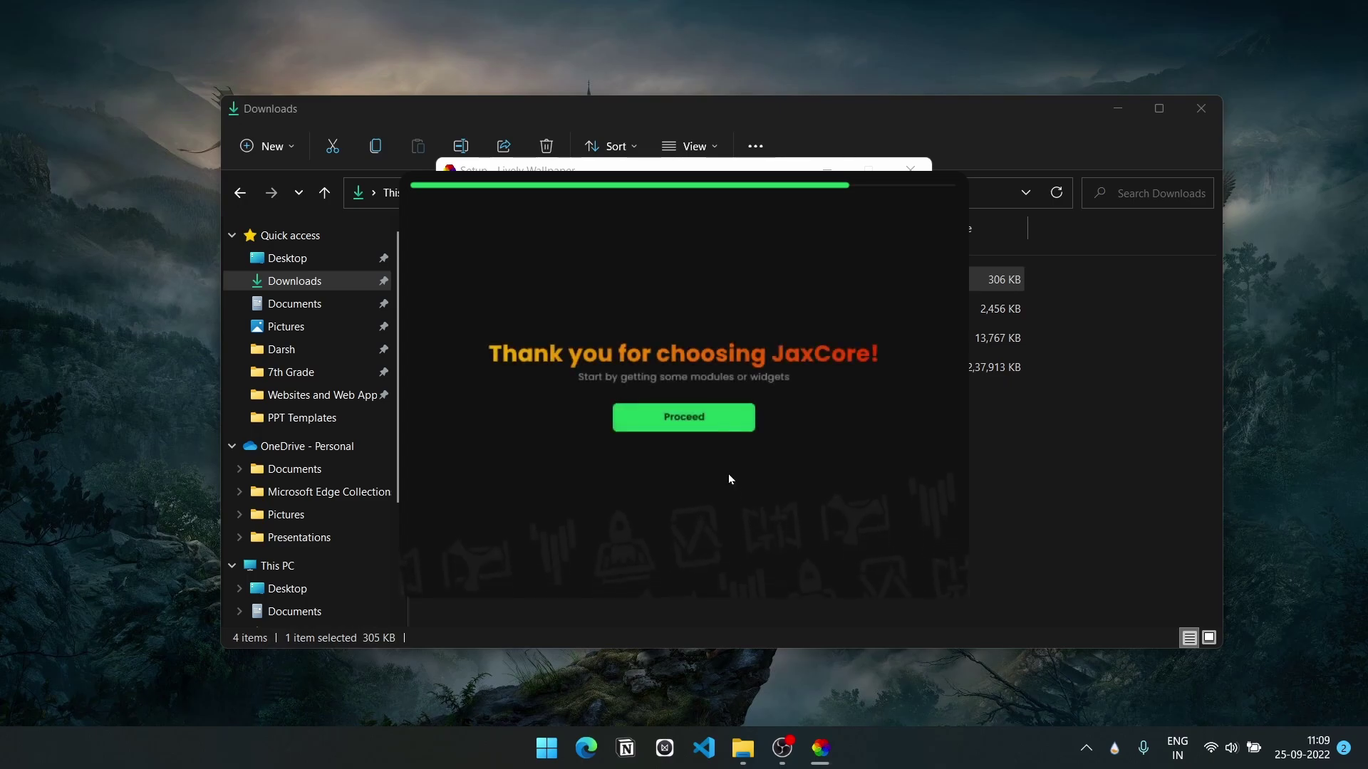
{"action": "left_click", "coordinate": [717, 423]}
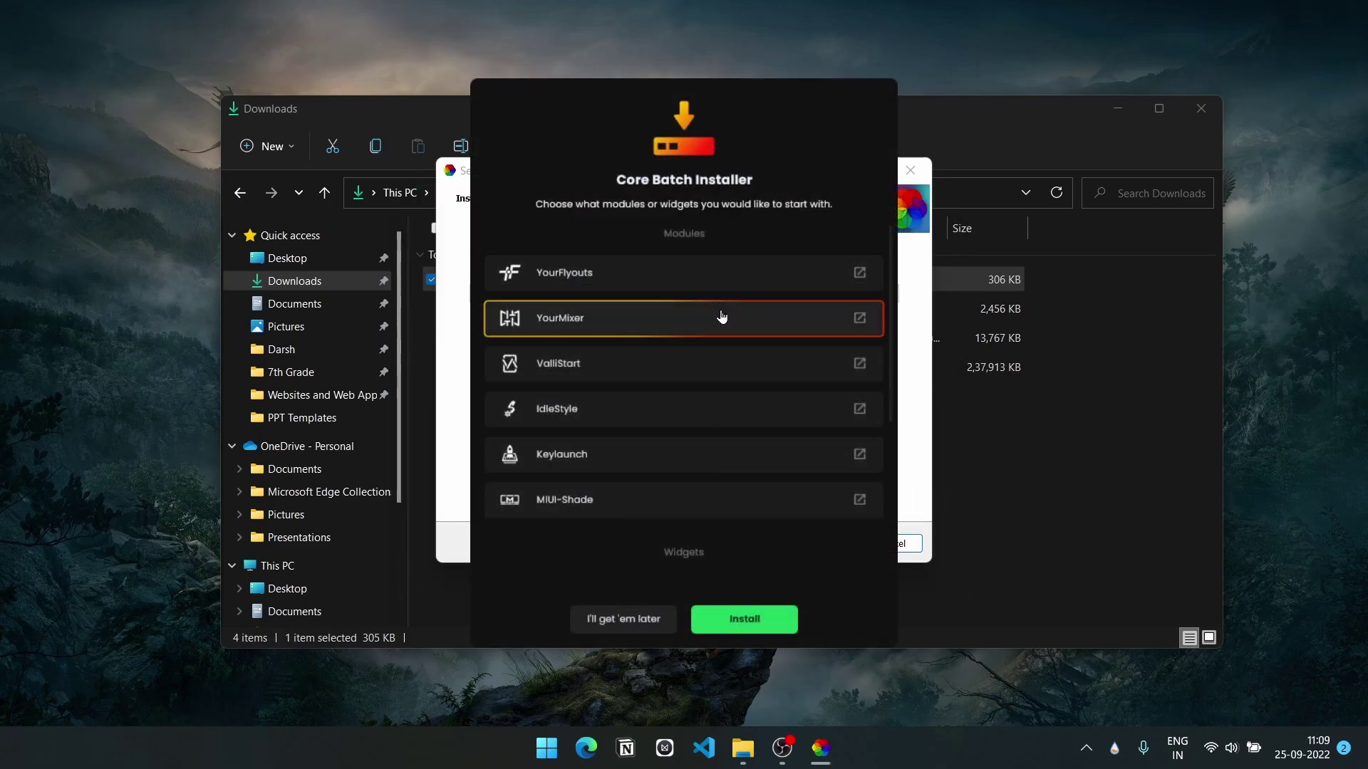
Choose only the ModularClocks widget in the Core Batch Installer, install it, and close the Lively Wallpaper setup
{"action": "scroll", "coordinate": [723, 313], "scroll_direction": "down", "scroll_amount": 3}
{"action": "left_click", "coordinate": [698, 393]}
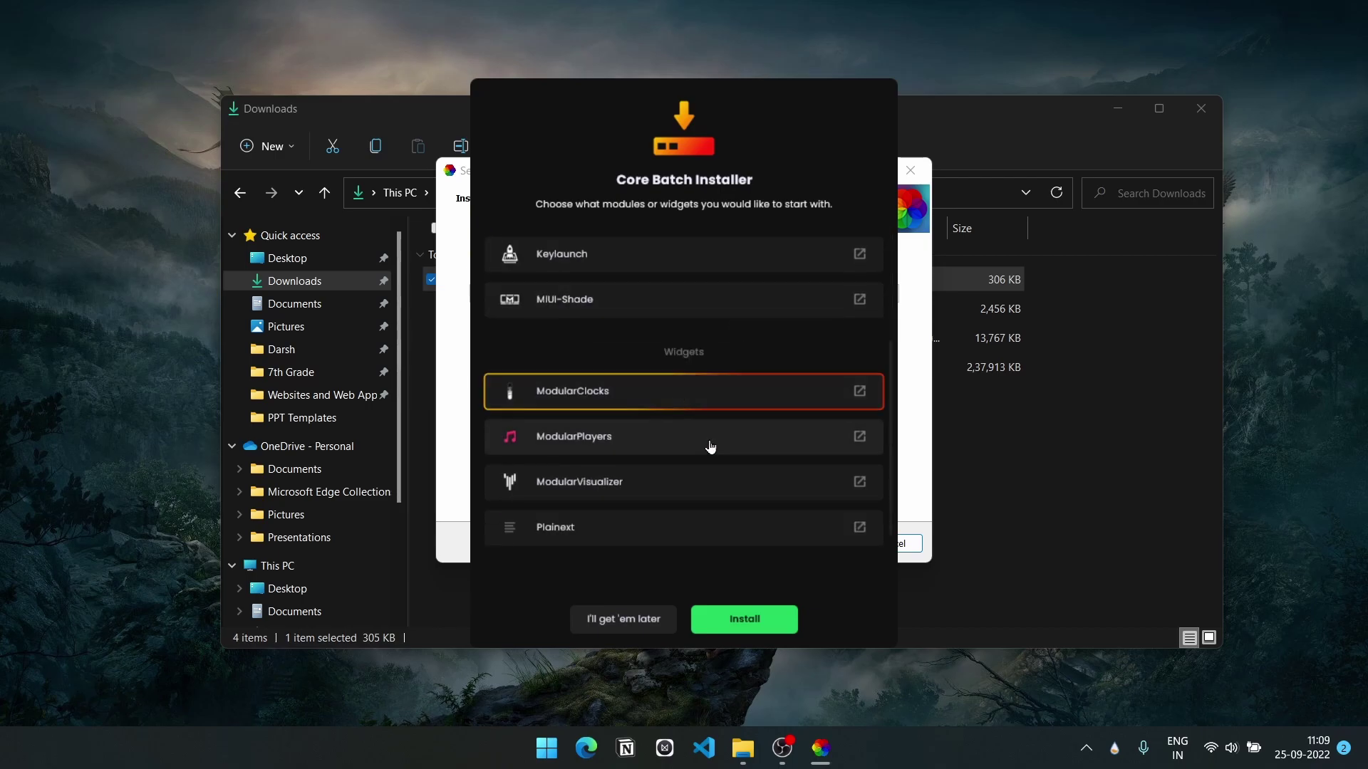
{"action": "left_click", "coordinate": [745, 619]}
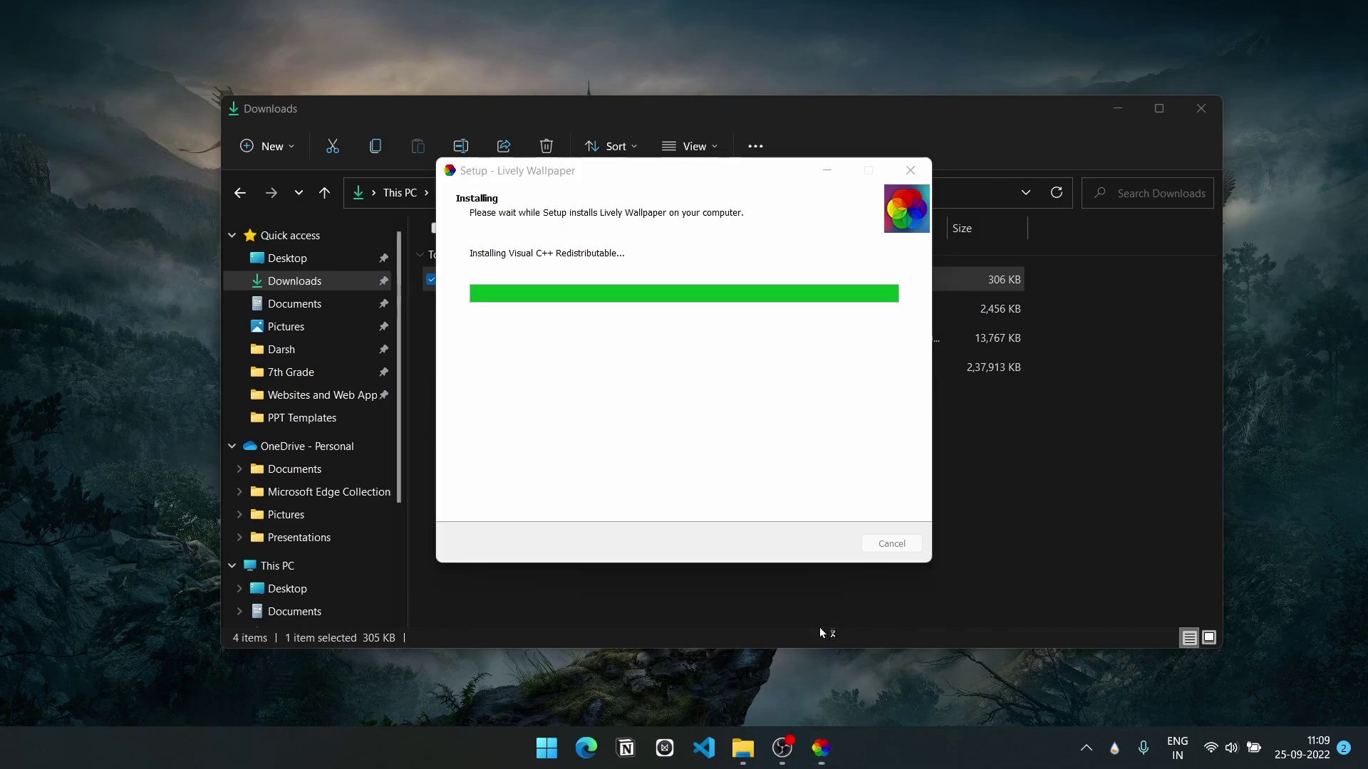
{"action": "left_click", "coordinate": [819, 543]}
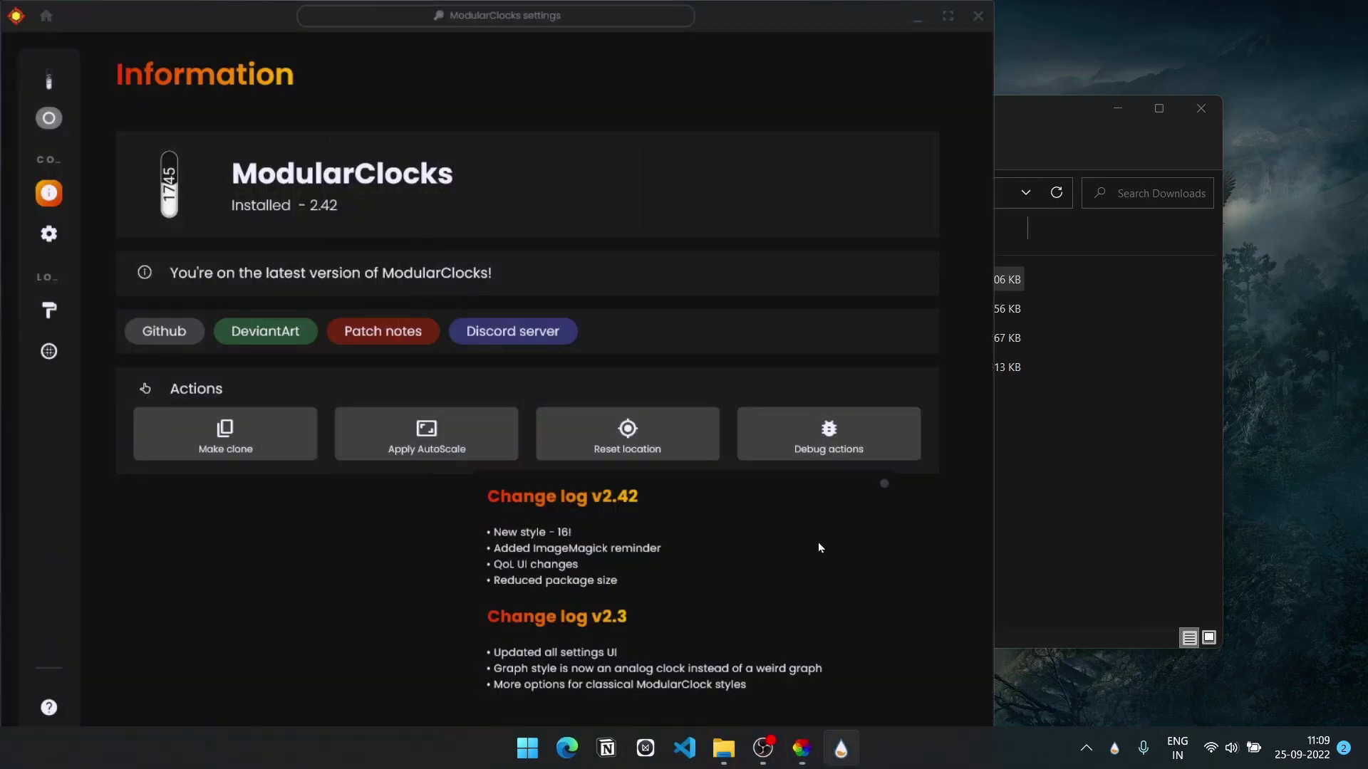
Activate the ModularClocks widget and open its General settings with the clock styles
{"action": "mouse_move", "coordinate": [71, 221]}
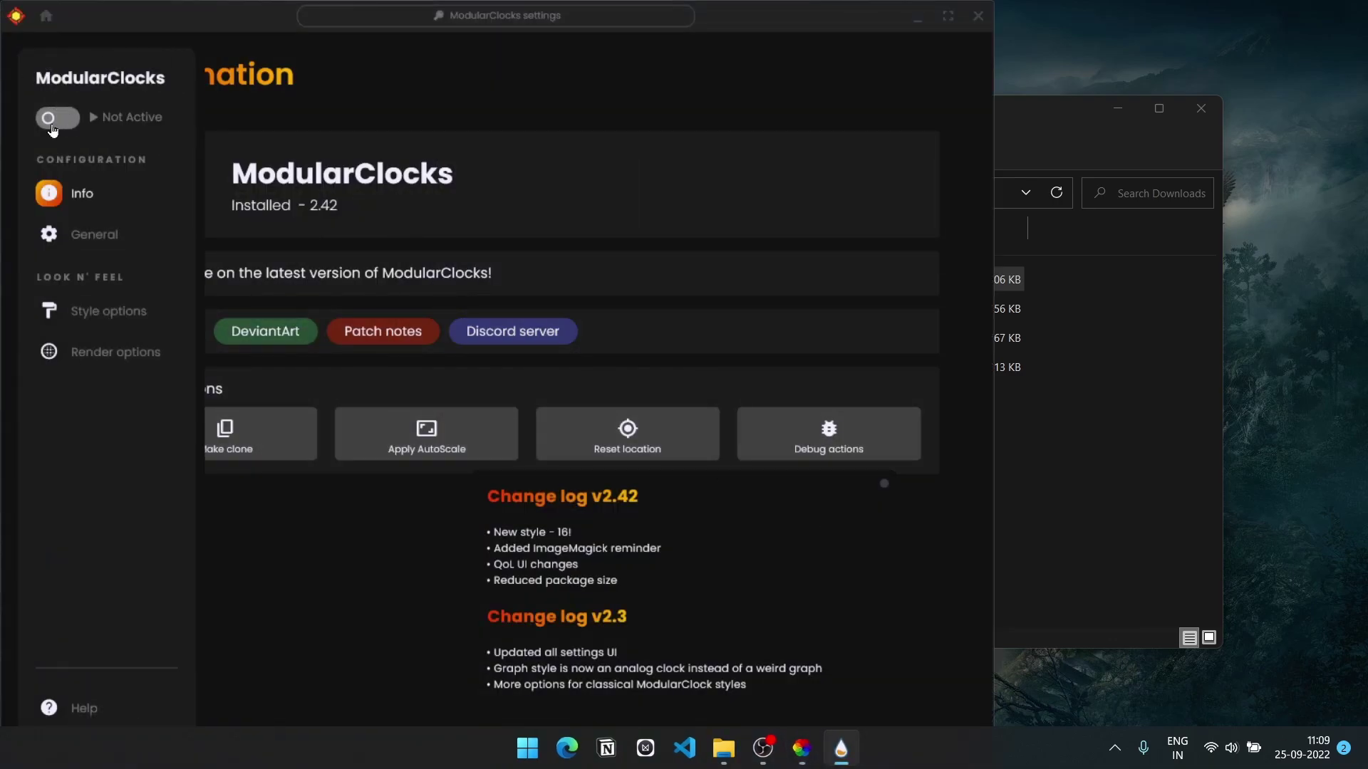
{"action": "left_click", "coordinate": [57, 117]}
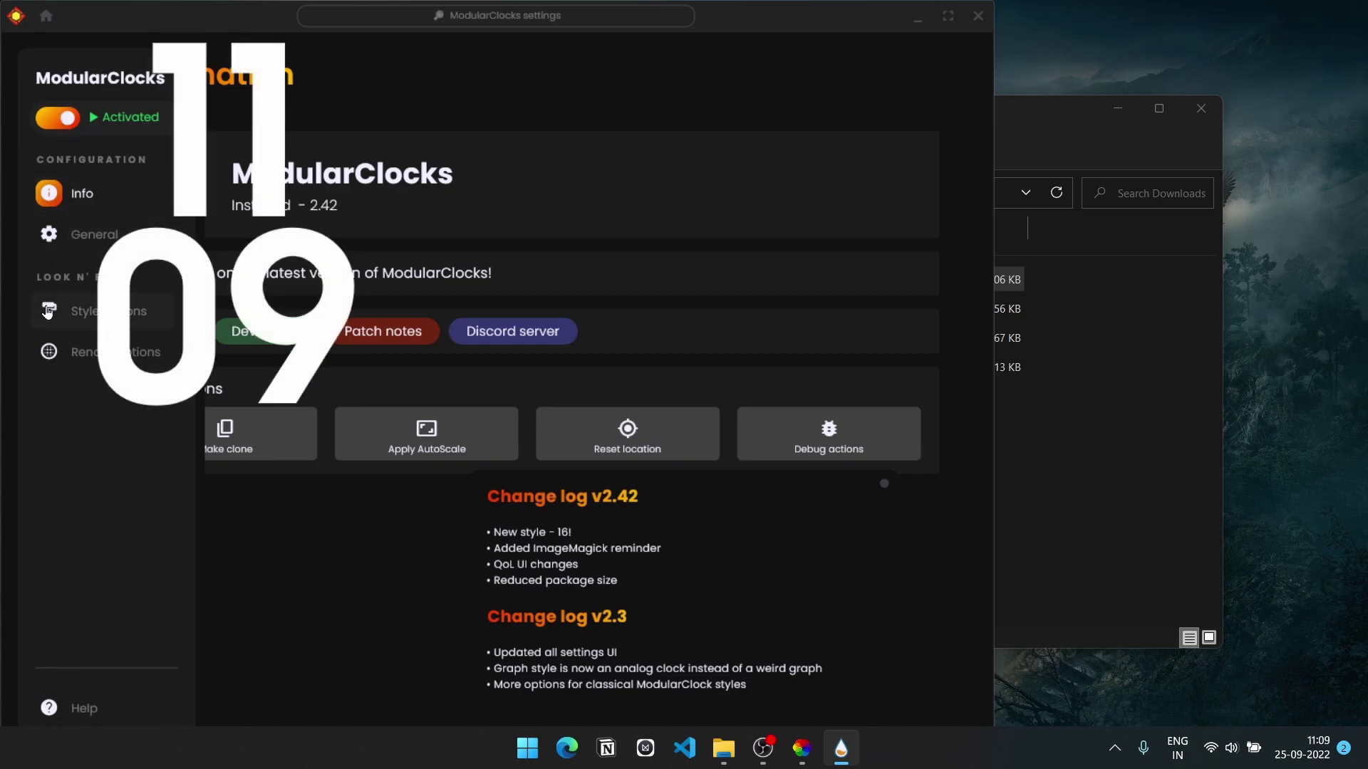
{"action": "left_click", "coordinate": [59, 248]}
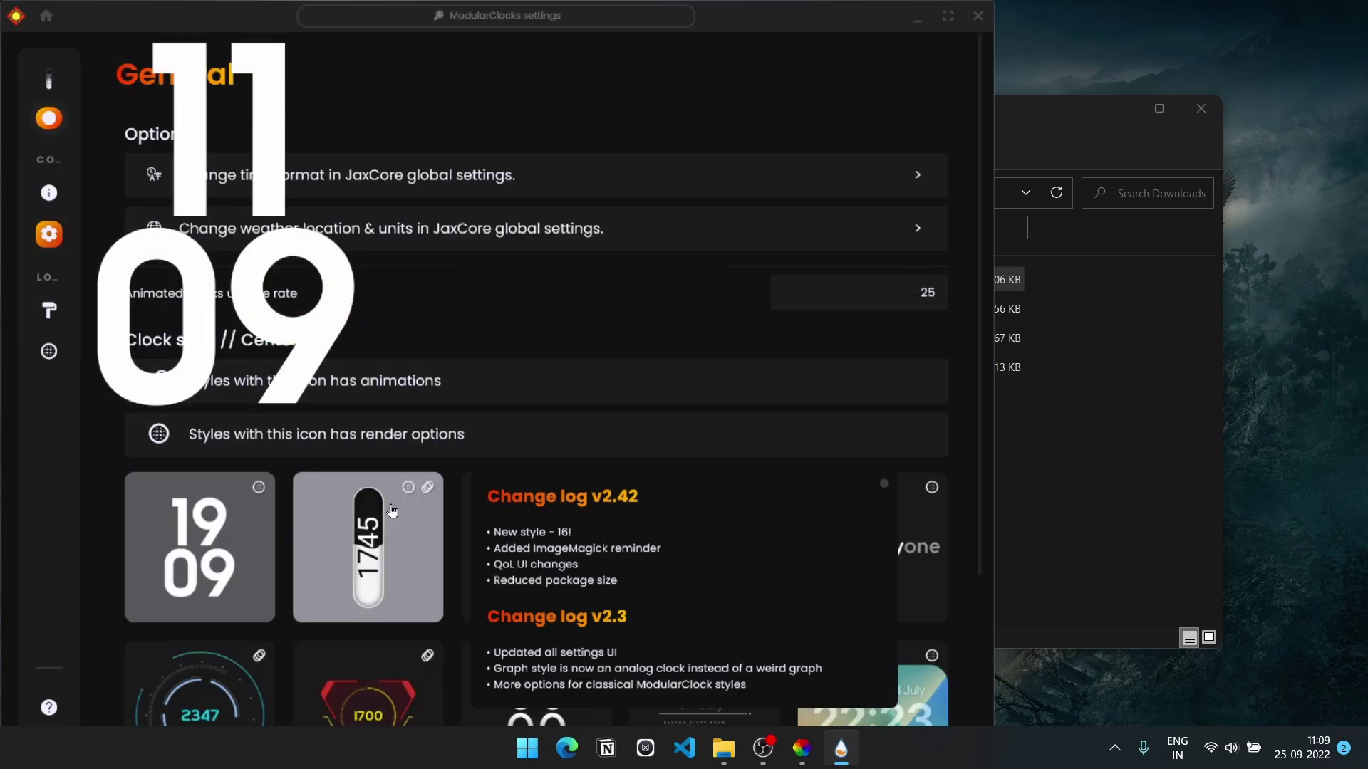
Choose the Smart clock style, which shows the time with the current weather, for the ModularClocks widget
{"action": "scroll", "coordinate": [690, 554], "scroll_direction": "down", "scroll_amount": 2}
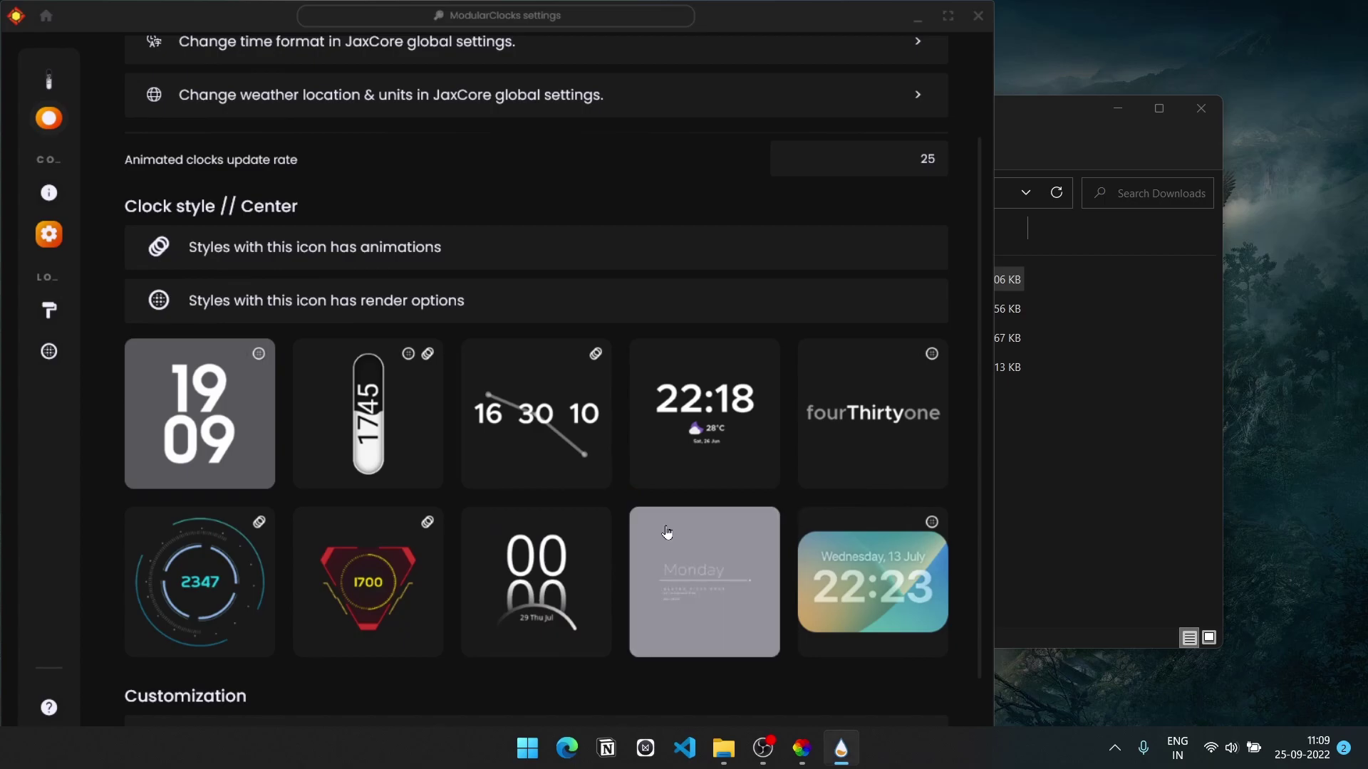
{"action": "scroll", "coordinate": [534, 499], "scroll_direction": "down", "scroll_amount": 1}
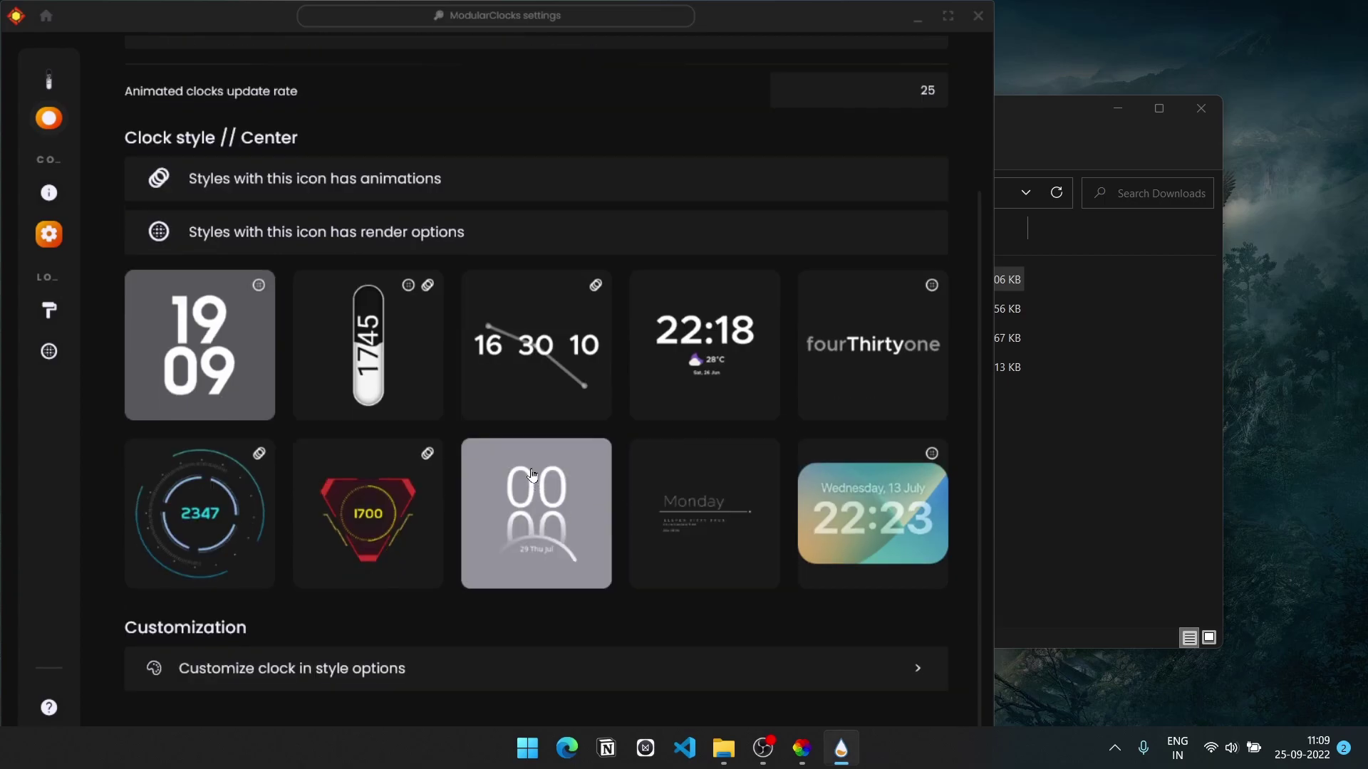
{"action": "left_click", "coordinate": [656, 403]}
Open the style options for the Smart clock and set the widget size to 1.5
{"action": "mouse_move", "coordinate": [21, 259]}
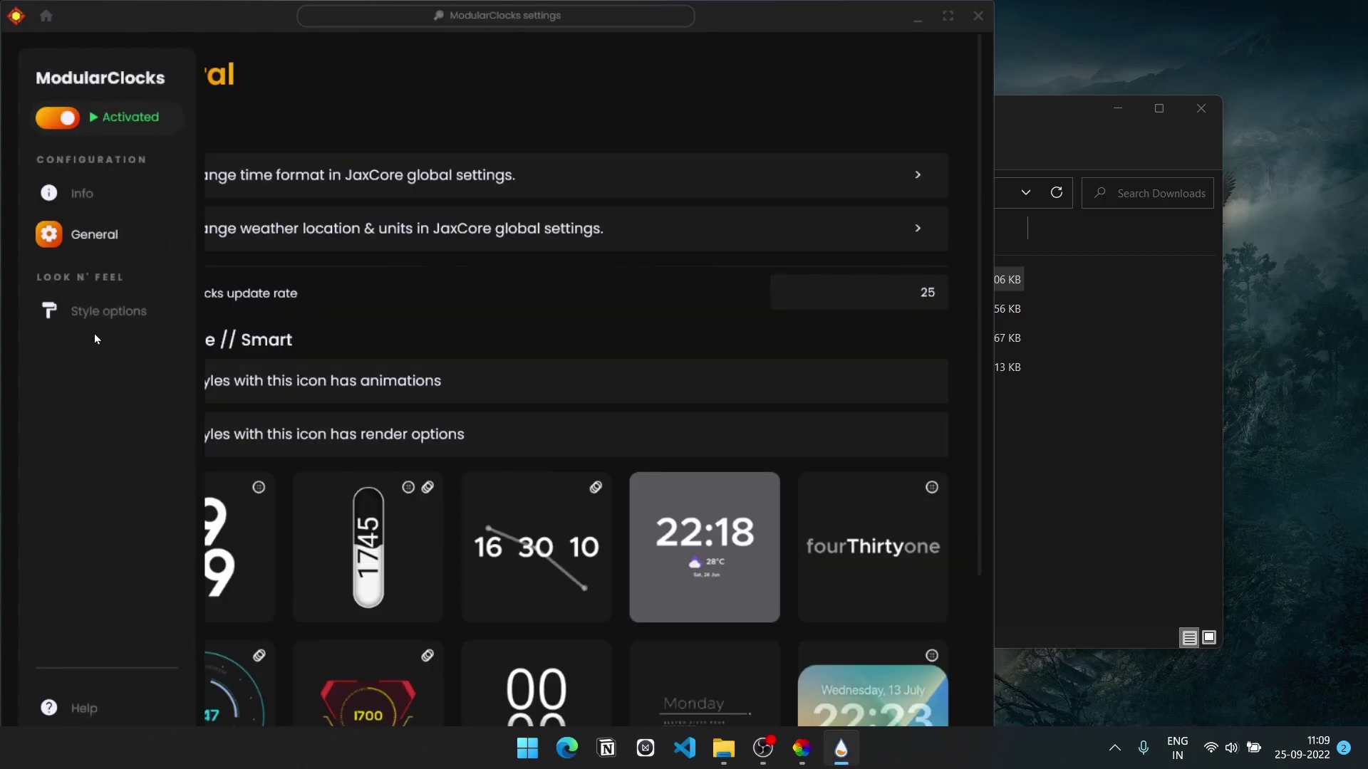
{"action": "left_click", "coordinate": [113, 311]}
{"action": "double_click", "coordinate": [927, 171]}
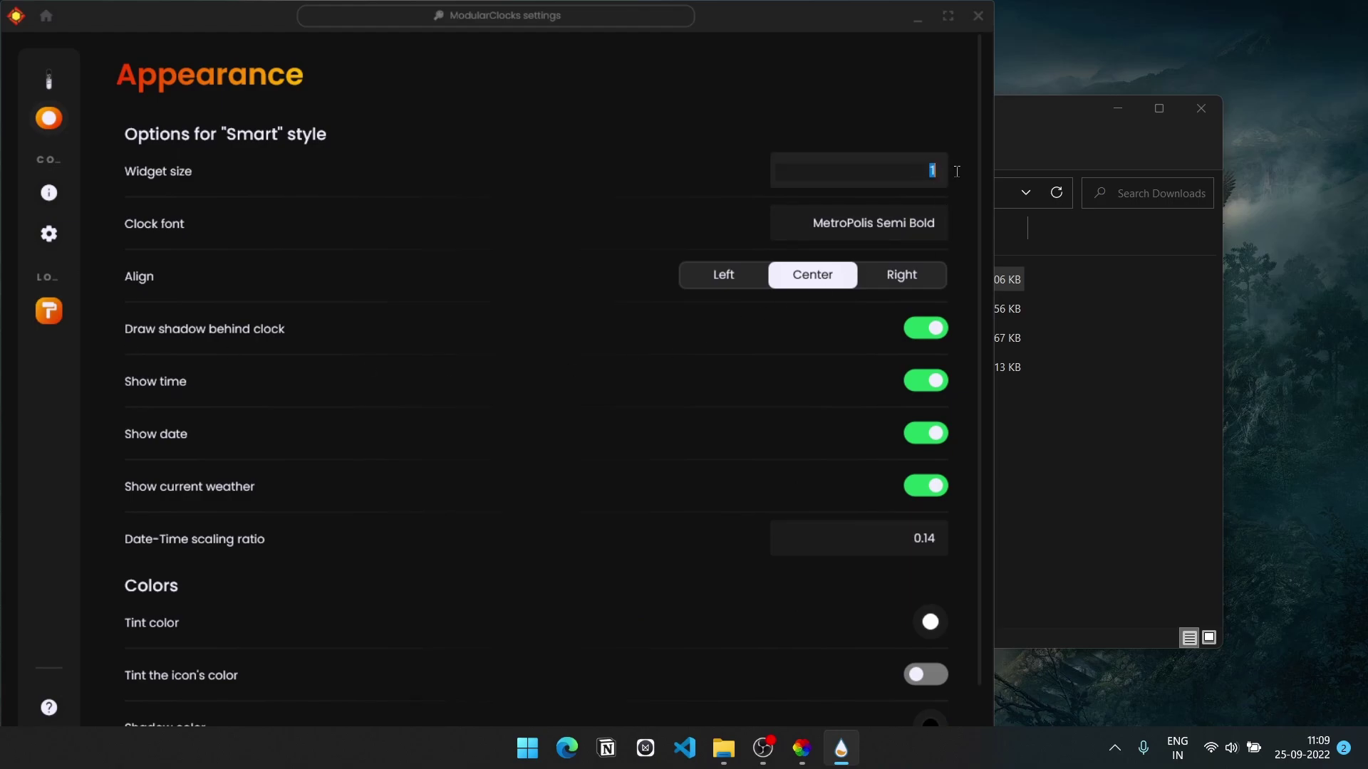
{"action": "type", "text": "1.5"}
{"action": "key", "text": "Return"}
Turn off the date display on the Smart clock and close the ModularClocks settings
{"action": "scroll", "coordinate": [541, 263], "scroll_direction": "down", "scroll_amount": 1}
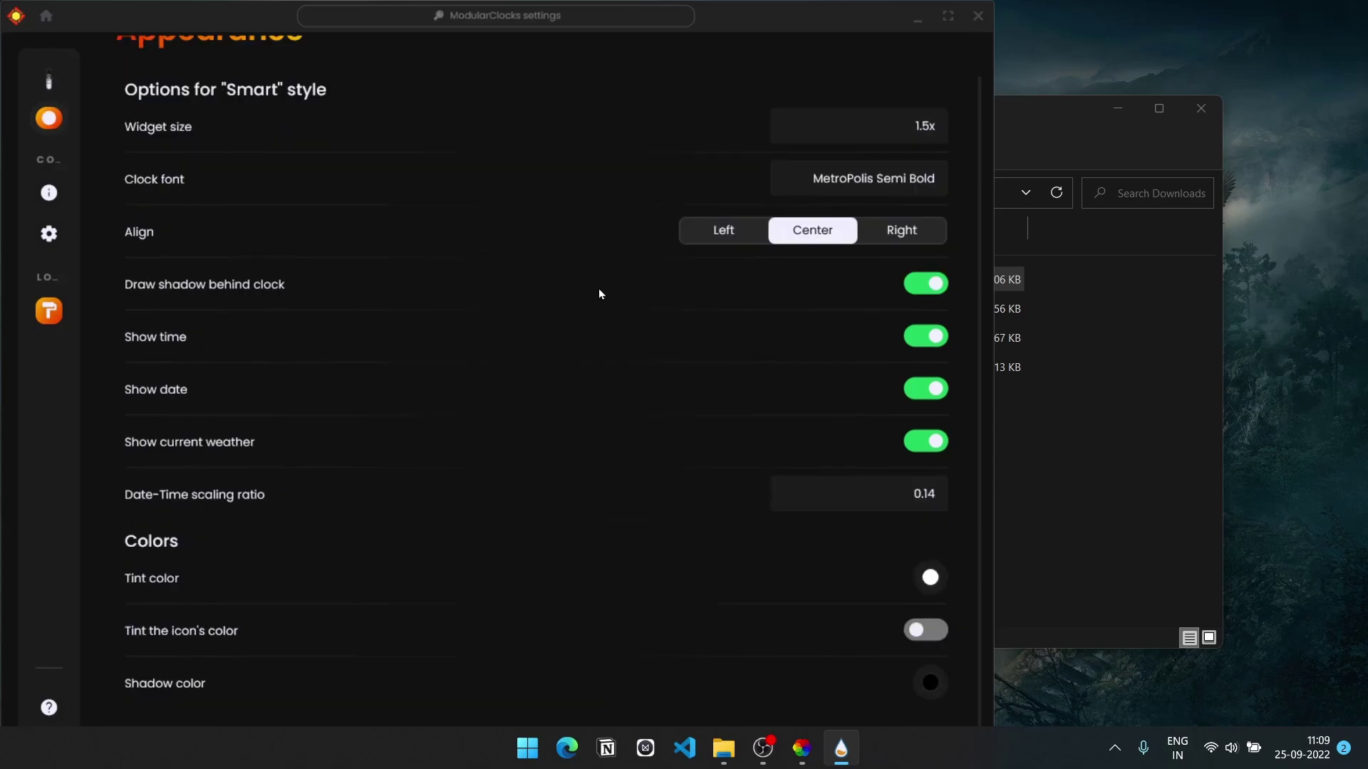
{"action": "left_click", "coordinate": [925, 388]}
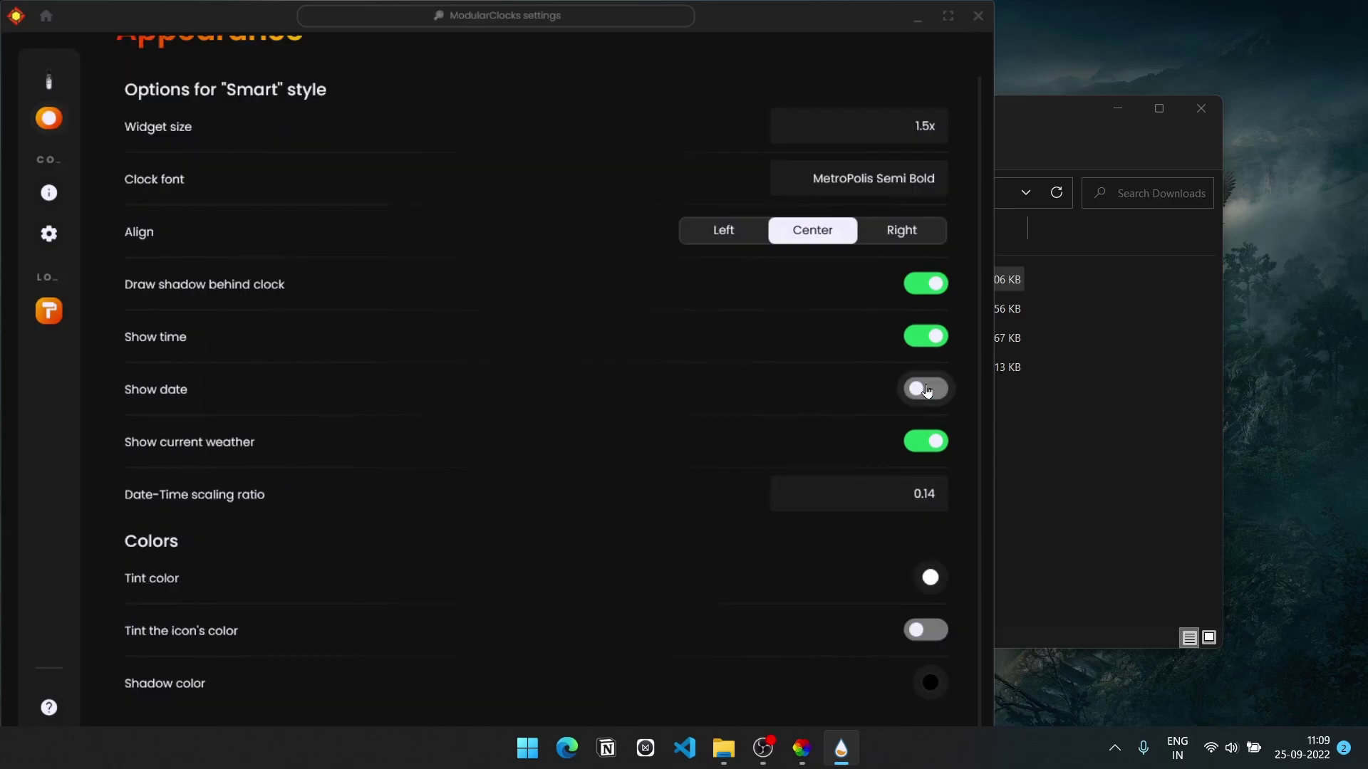
{"action": "left_click", "coordinate": [978, 17]}
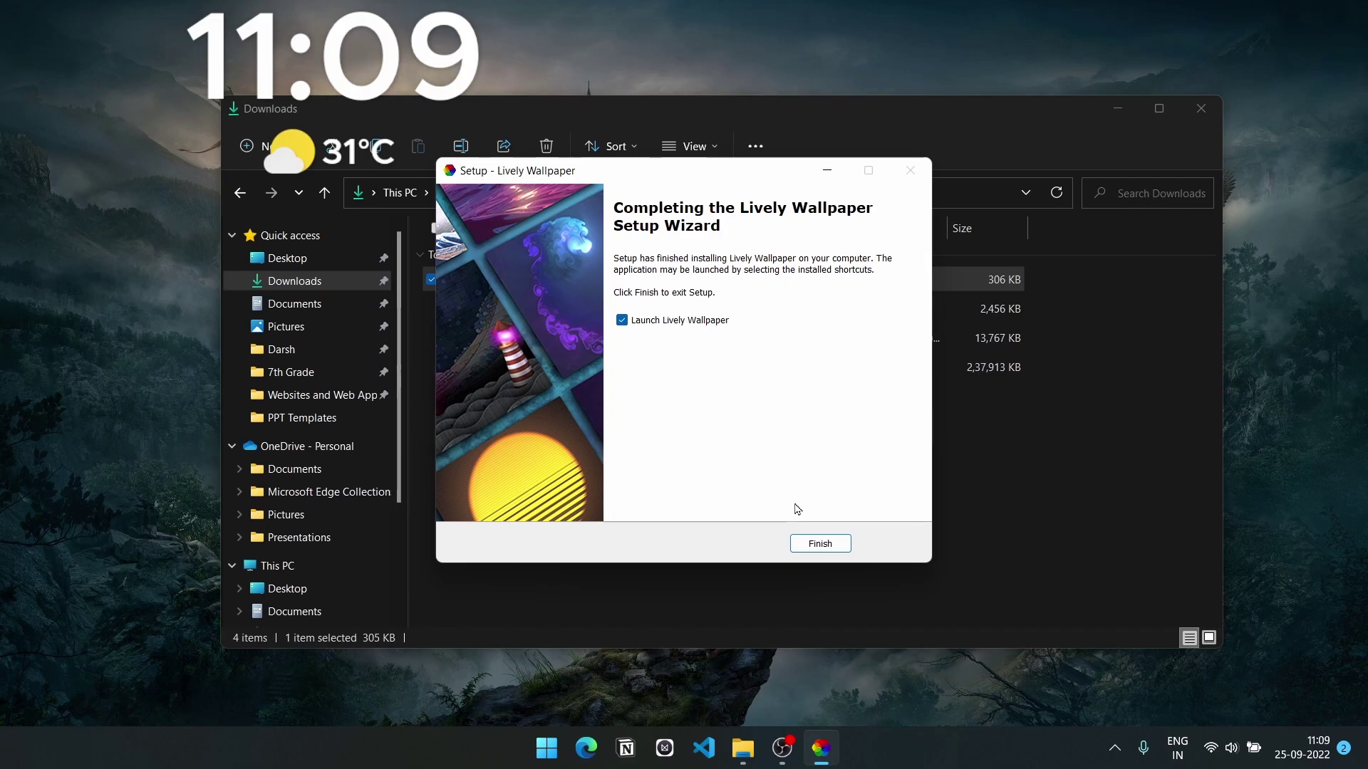
Finish the Lively Wallpaper setup with launching the program enabled, and close the Downloads folder window
{"action": "left_click", "coordinate": [803, 543]}
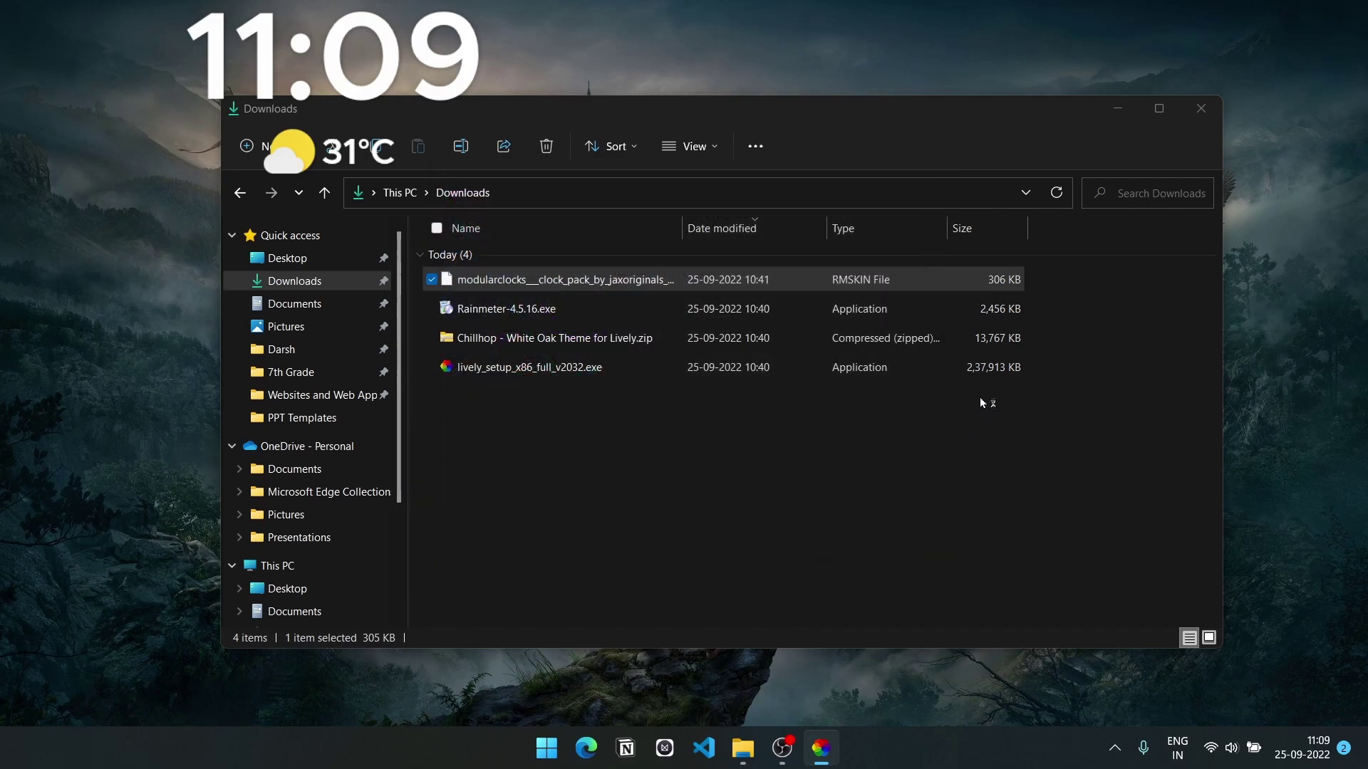
{"action": "left_click", "coordinate": [1201, 108]}
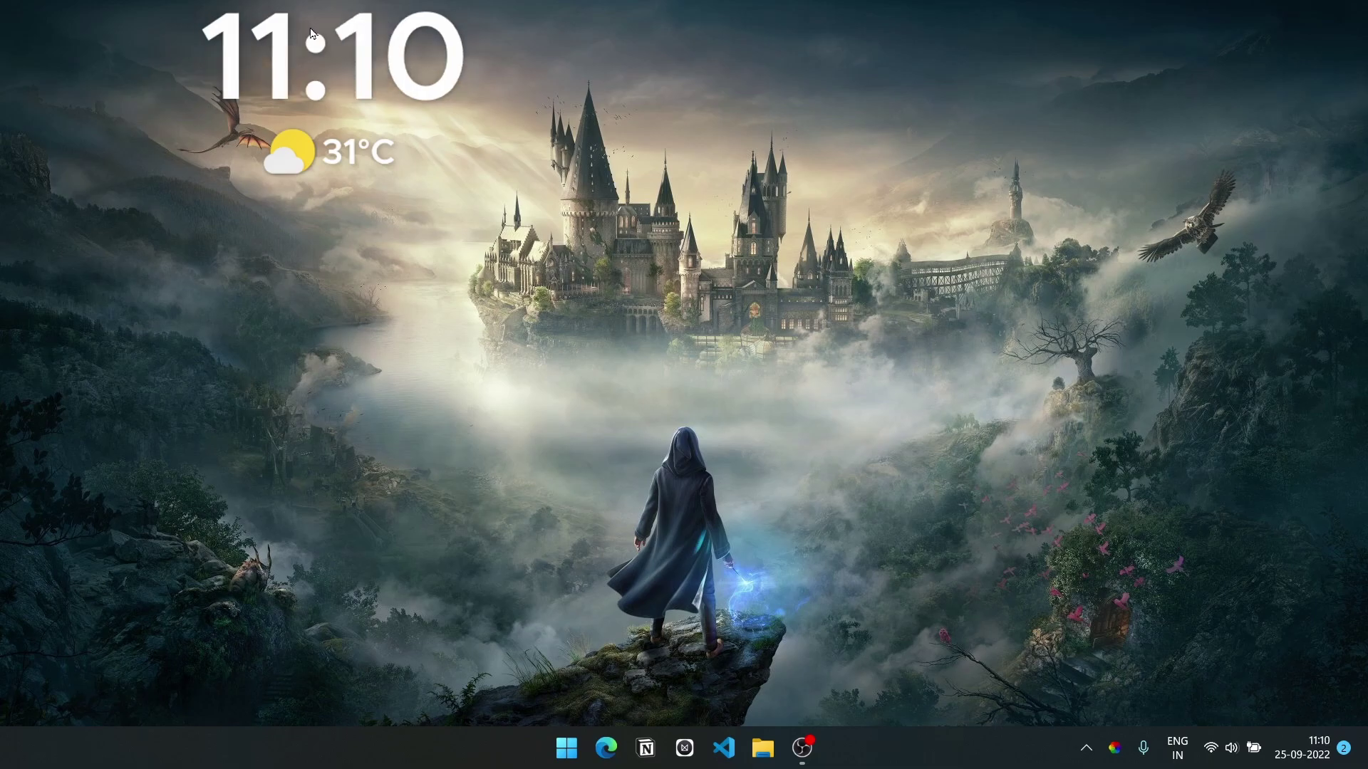
Move the clock widget to the upper centre of the desktop
{"action": "left_click_drag", "start_coordinate": [353, 76], "coordinate": [740, 107]}
{"action": "double_click", "coordinate": [741, 107]}
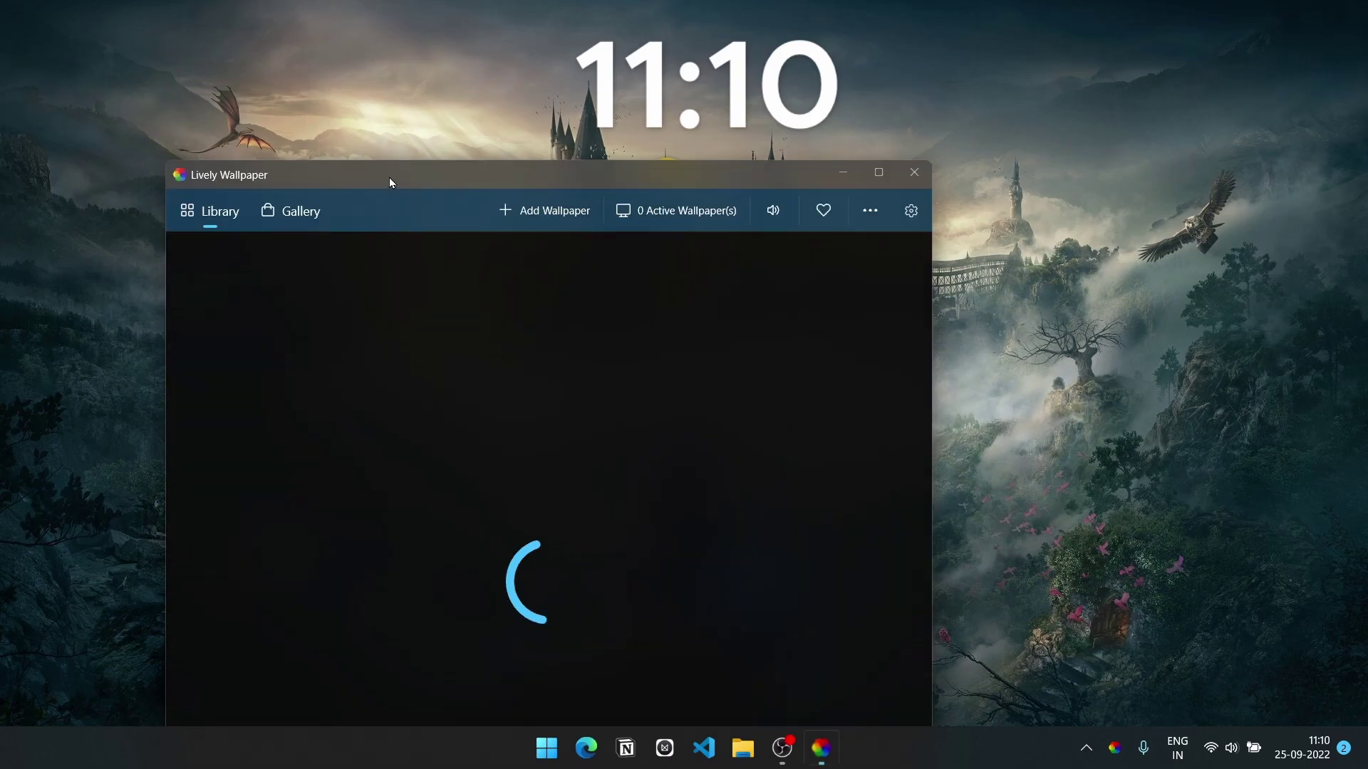
In Lively Wallpaper, add Chillhop - White Oak Theme for Lively.zip from Downloads to the library and apply it as the wallpaper
{"action": "left_click_drag", "start_coordinate": [388, 177], "coordinate": [450, 67]}
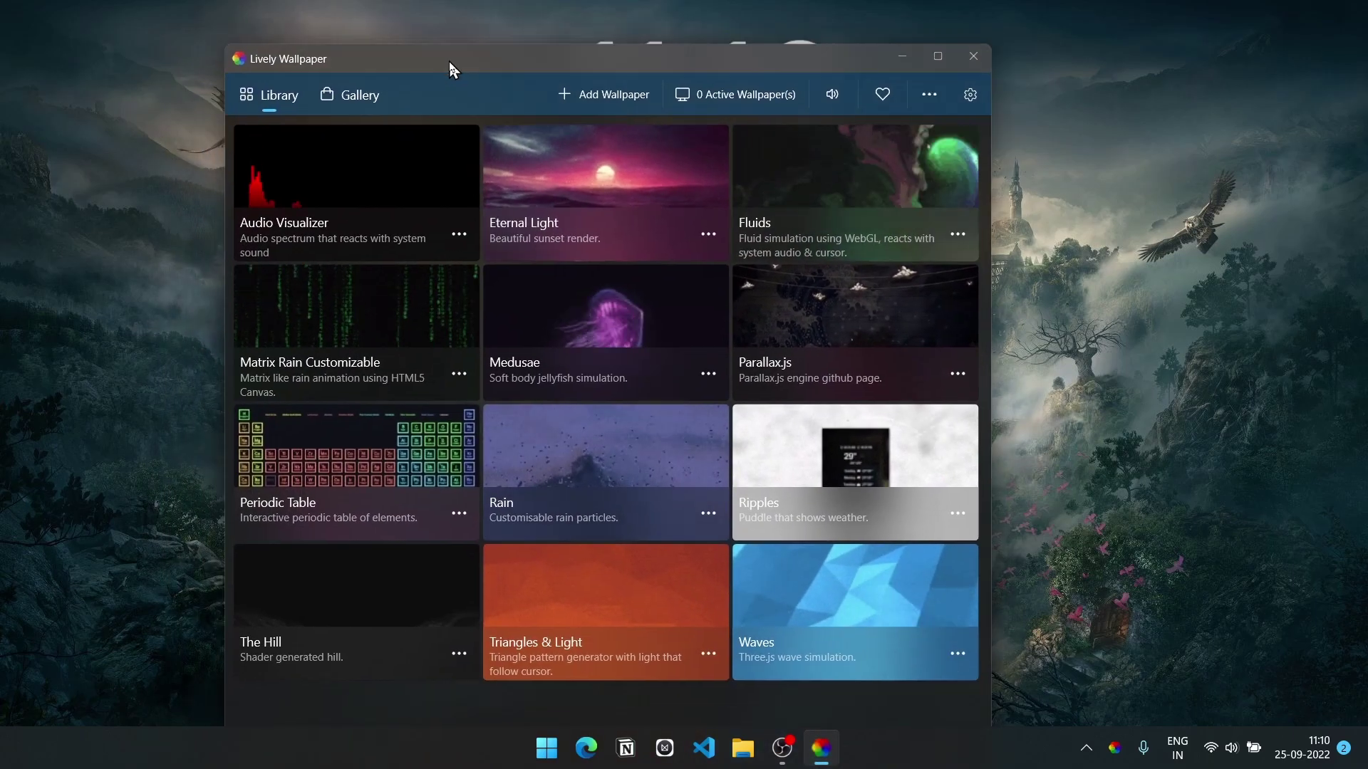
{"action": "left_click", "coordinate": [586, 95]}
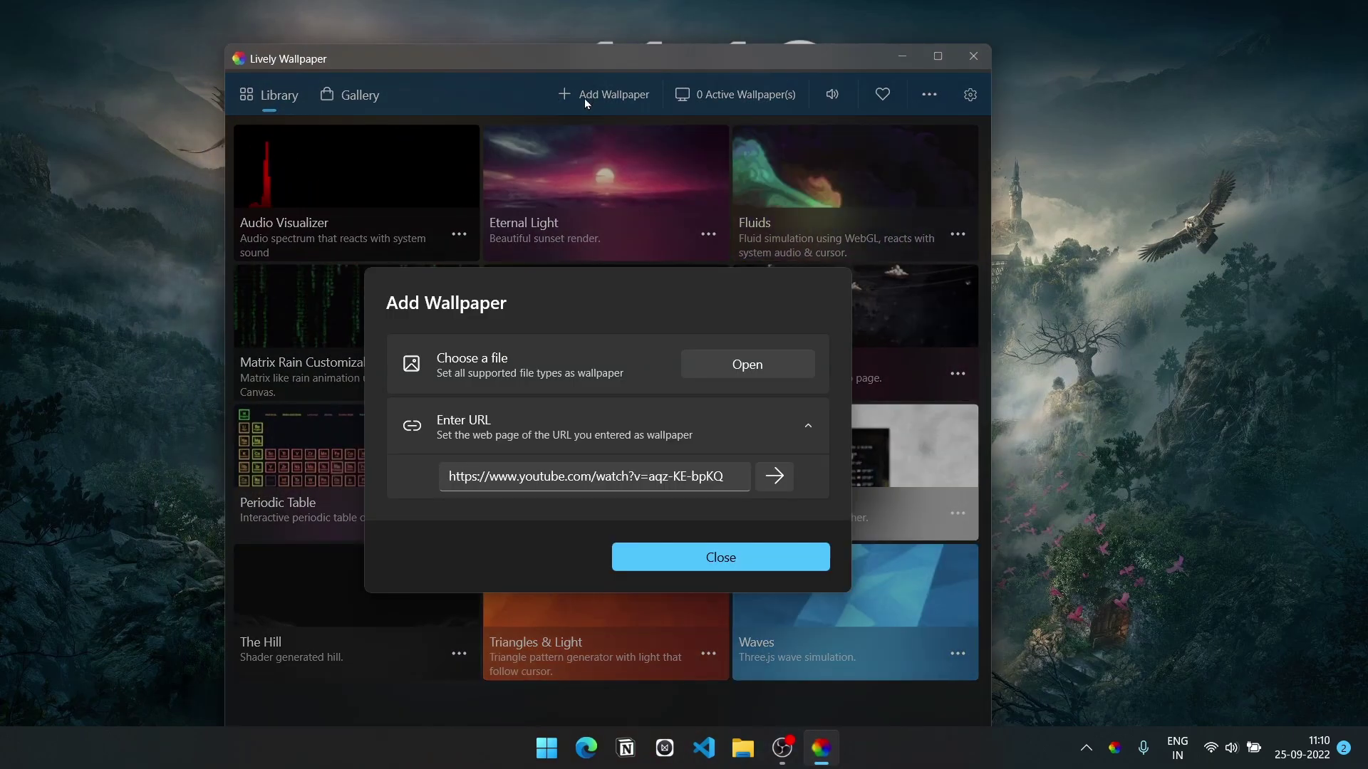
{"action": "left_click", "coordinate": [729, 365]}
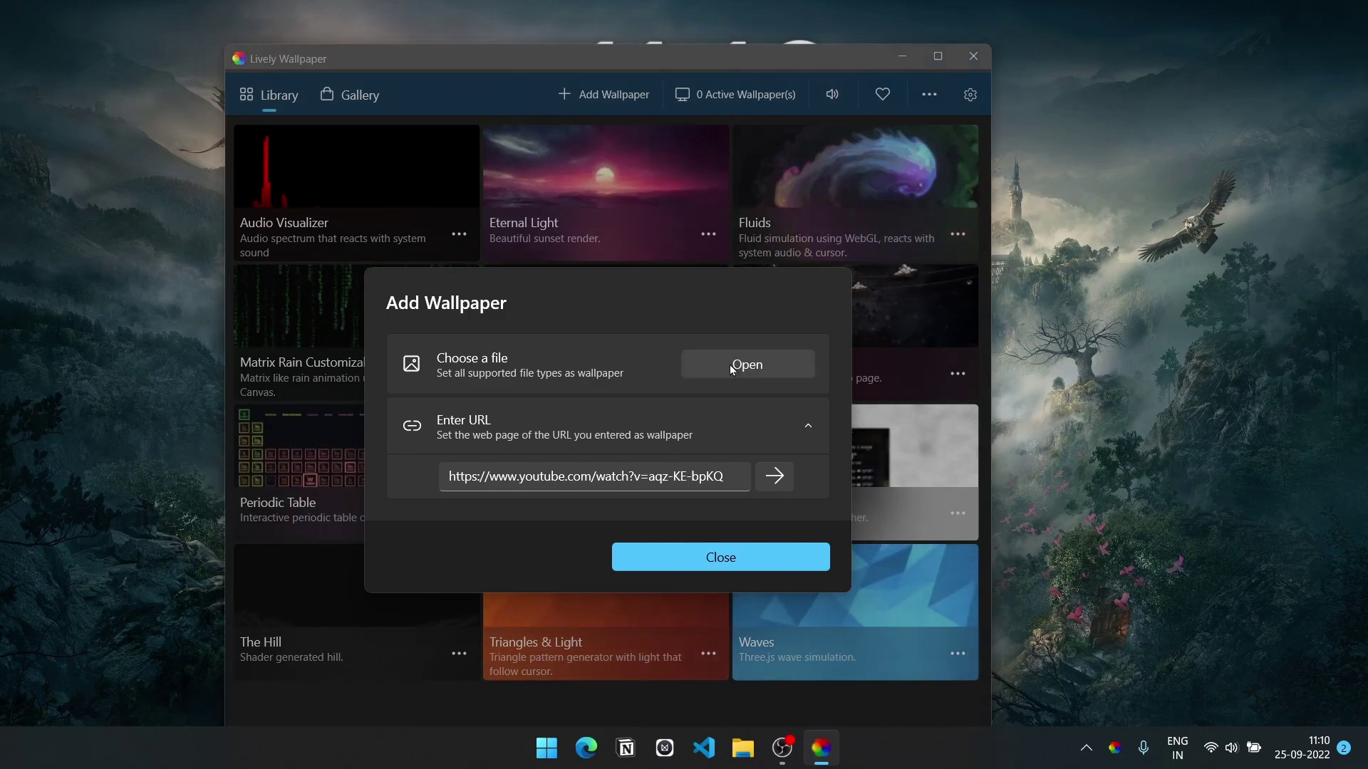
{"action": "left_click", "coordinate": [520, 266]}
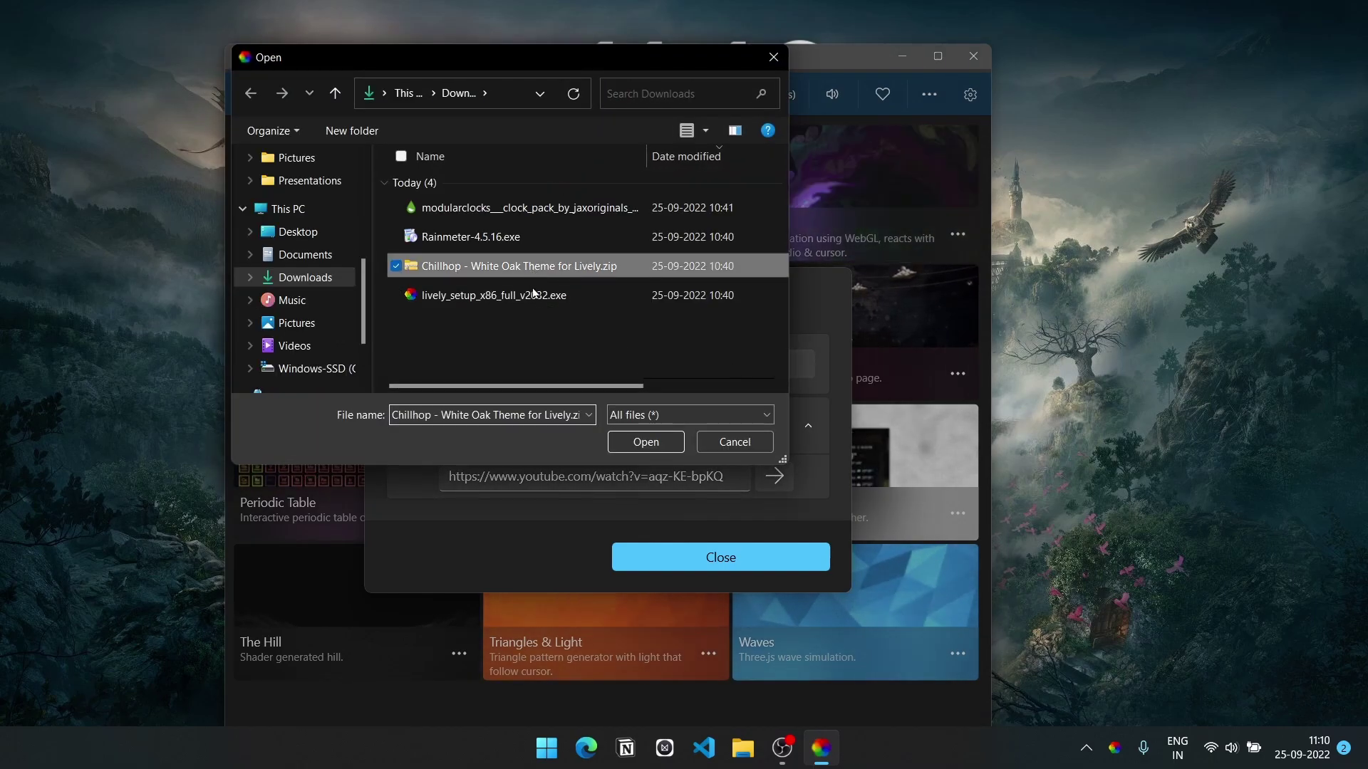
{"action": "left_click", "coordinate": [647, 445]}
{"action": "left_click", "coordinate": [701, 559]}
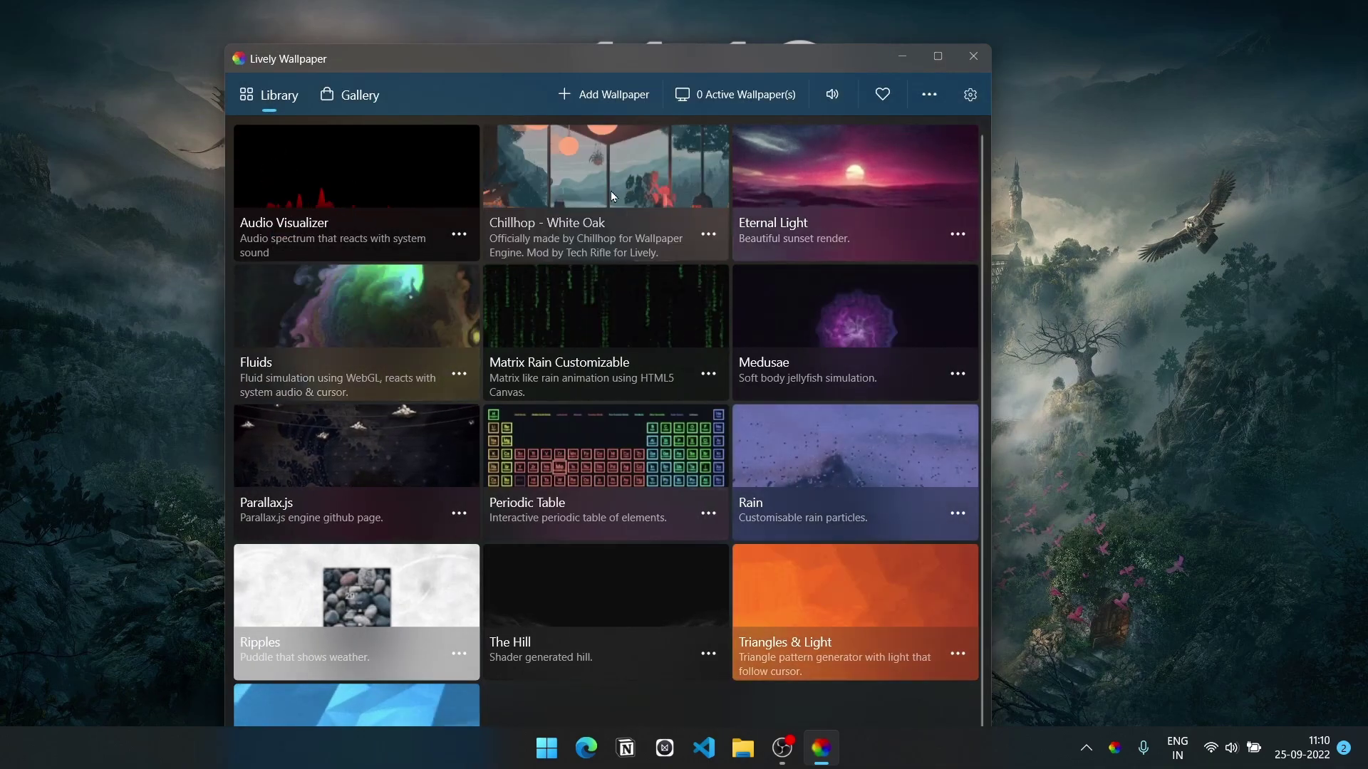
{"action": "left_click", "coordinate": [609, 191]}
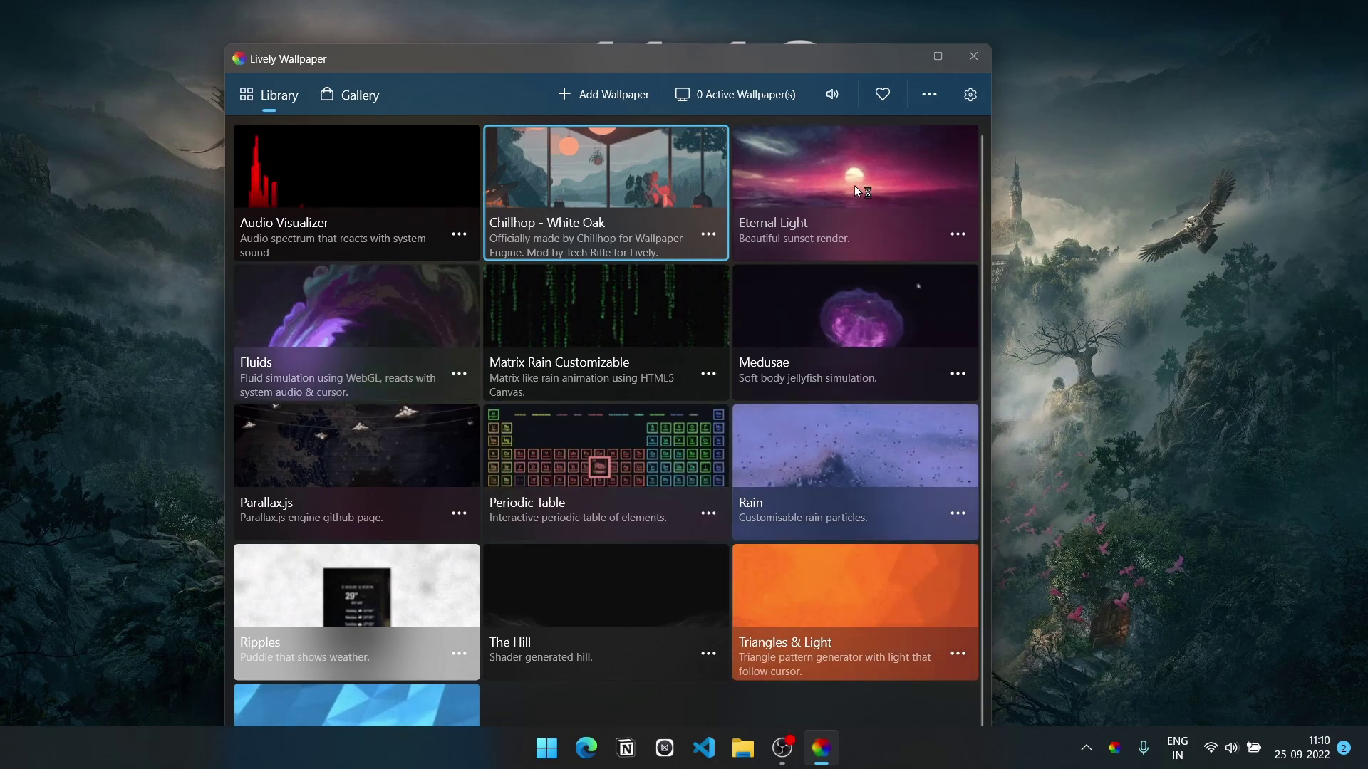
Set Lively's taskbar theme to Clear in the system settings and close Lively to the system tray
{"action": "left_click", "coordinate": [970, 97]}
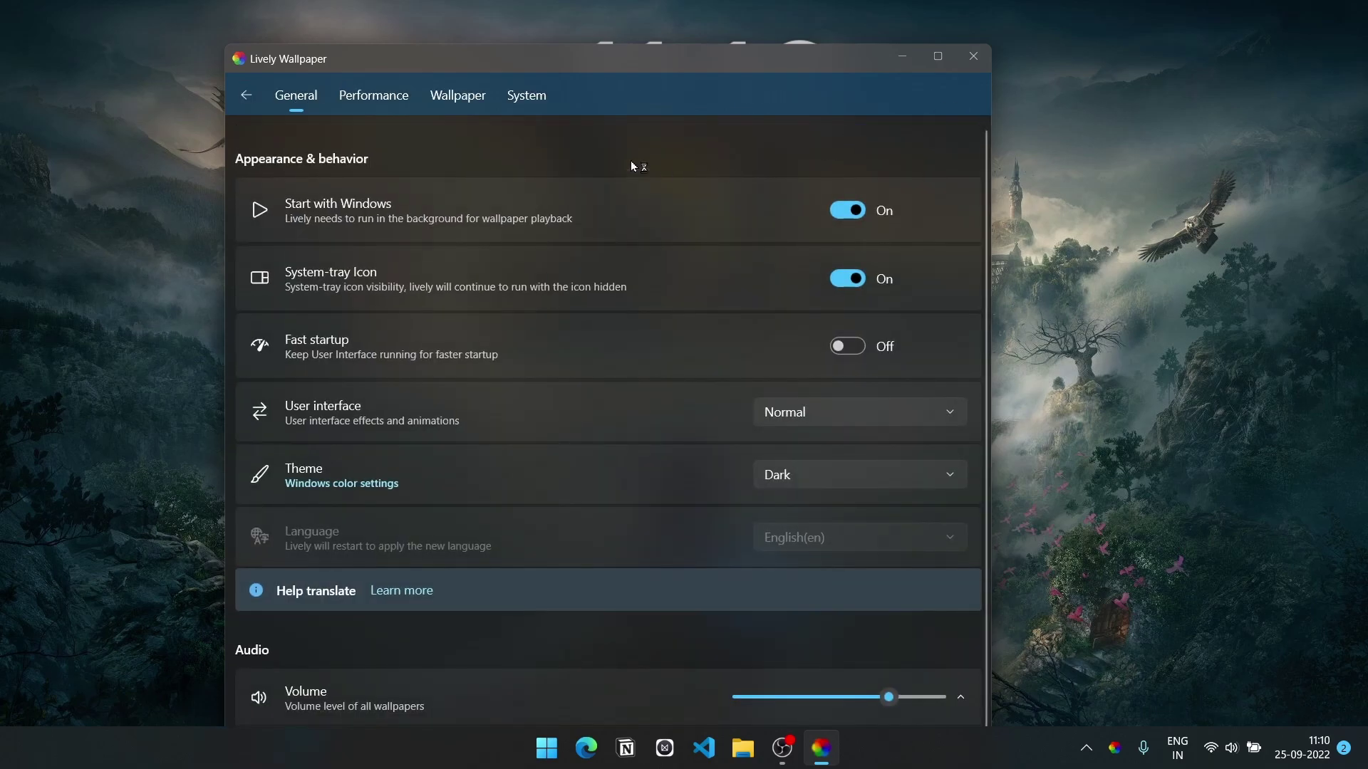
{"action": "left_click", "coordinate": [515, 94]}
{"action": "left_click", "coordinate": [824, 214]}
{"action": "left_click", "coordinate": [796, 239]}
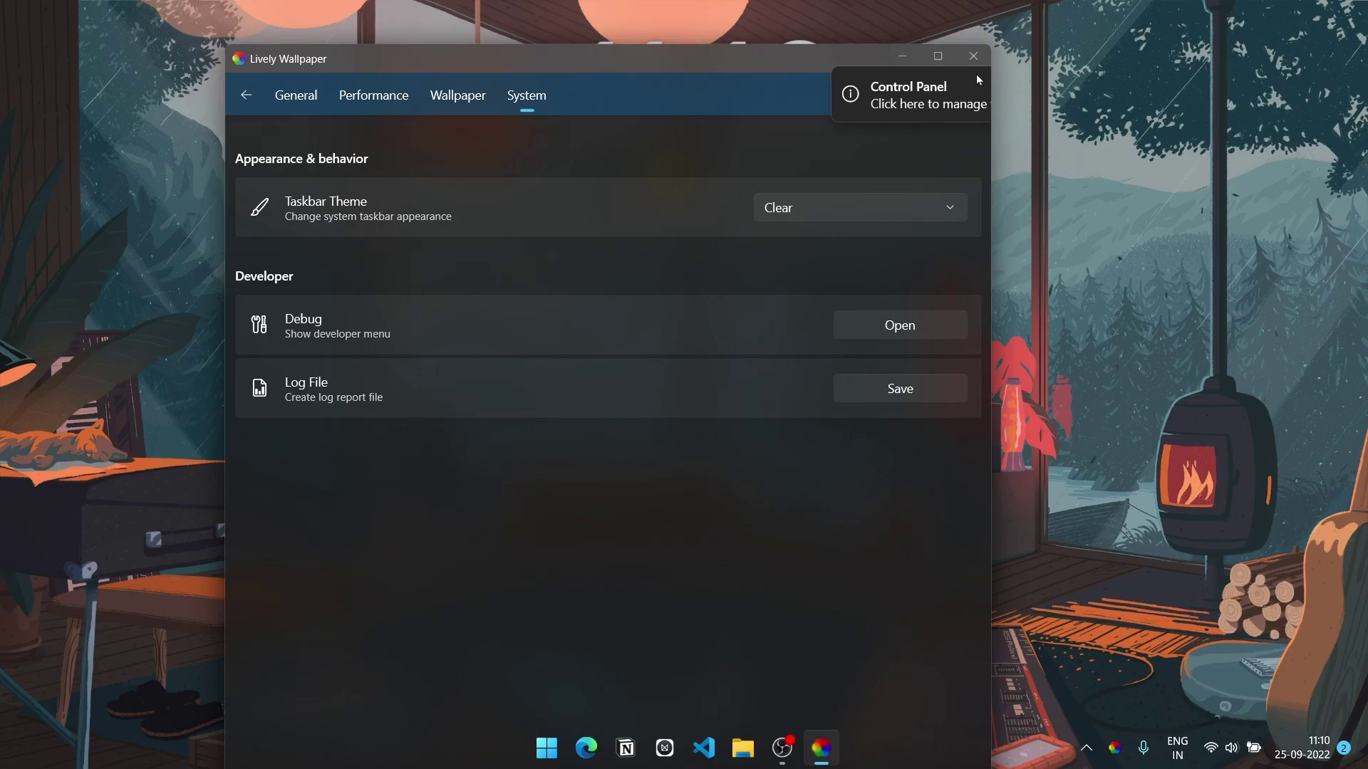
{"action": "left_click", "coordinate": [974, 57]}
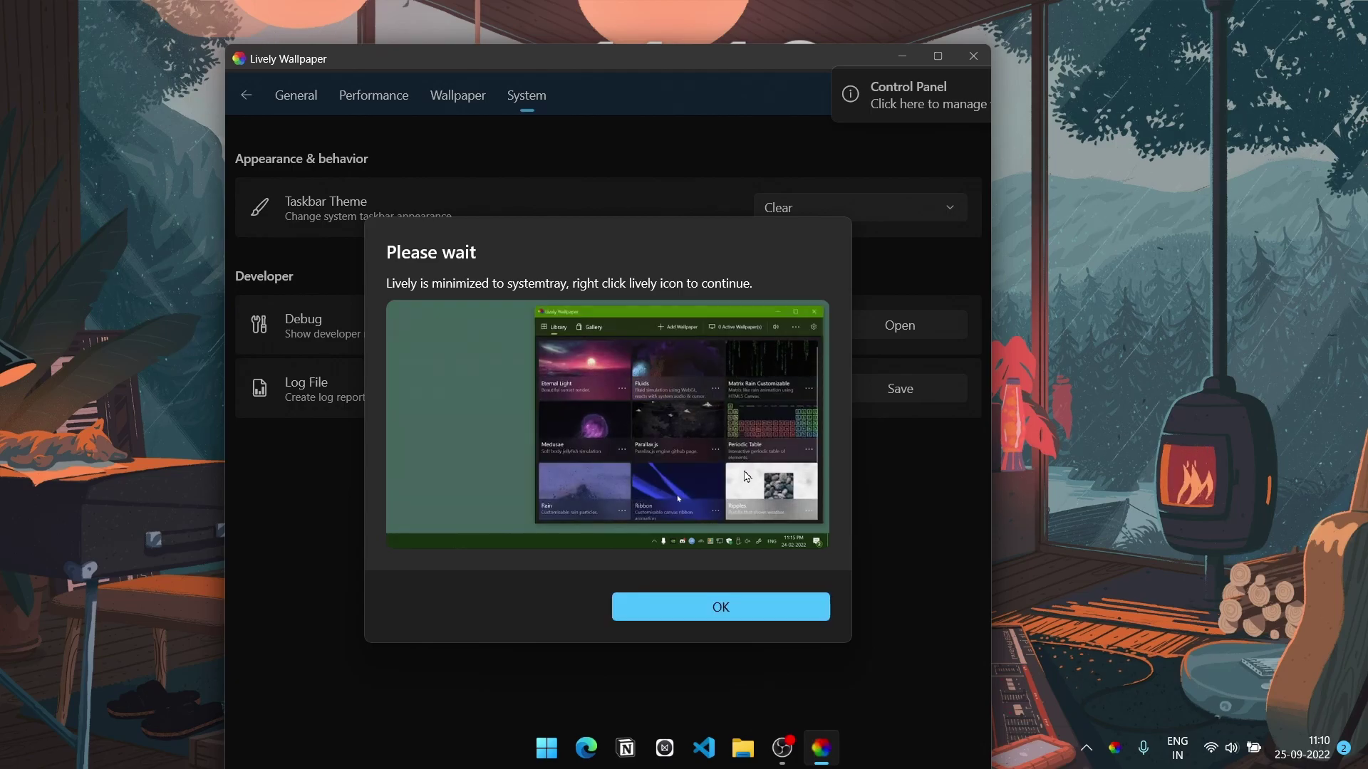
{"action": "left_click", "coordinate": [763, 607]}
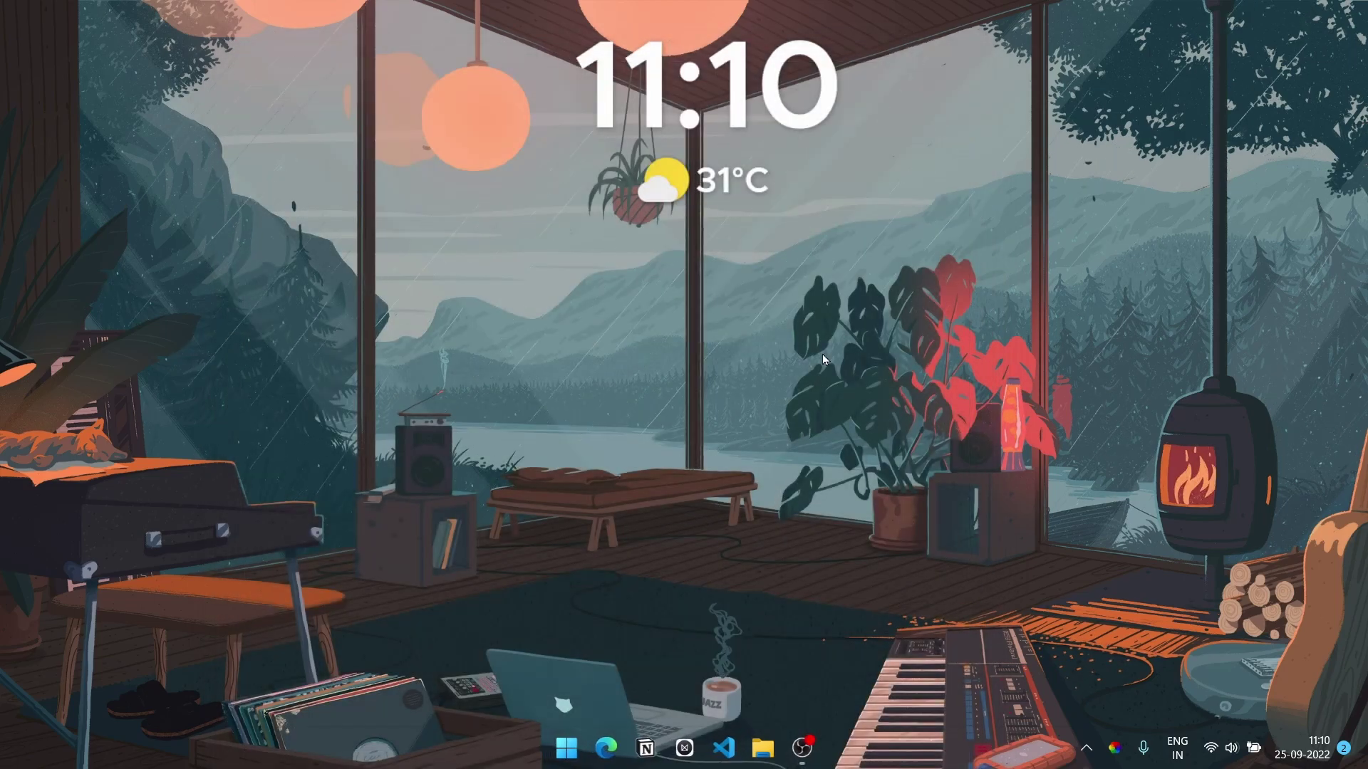